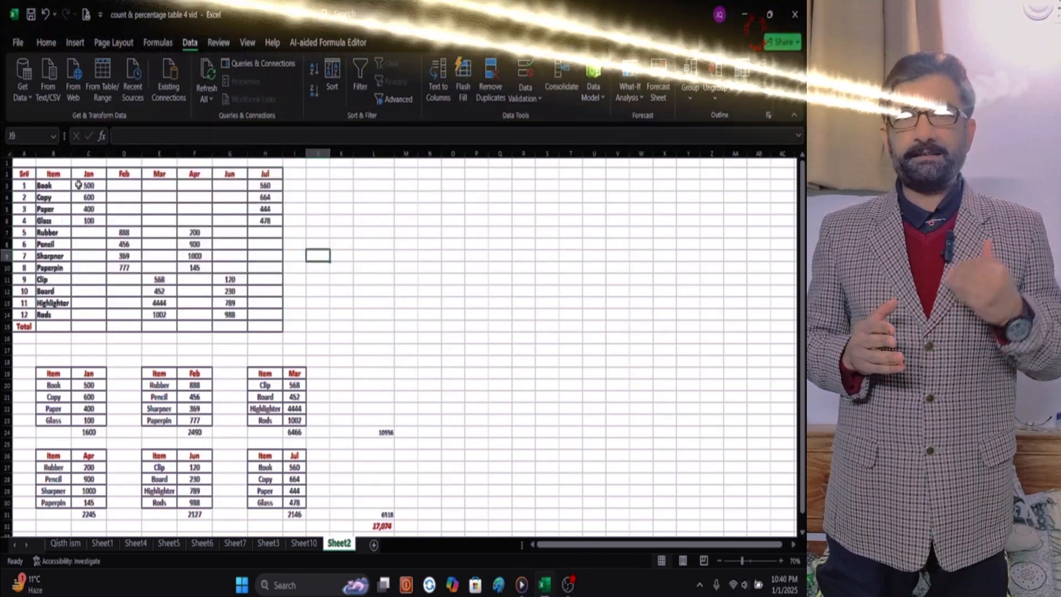
# Sum each month's column, Jan to Jul, into the Total row of the filled item table.
pyautogui.moveTo(80, 186); pyautogui.dragTo(266, 326)
pyautogui.click(47, 43)
pyautogui.click(662, 64)
pyautogui.moveTo(88, 326); pyautogui.dragTo(373, 327)
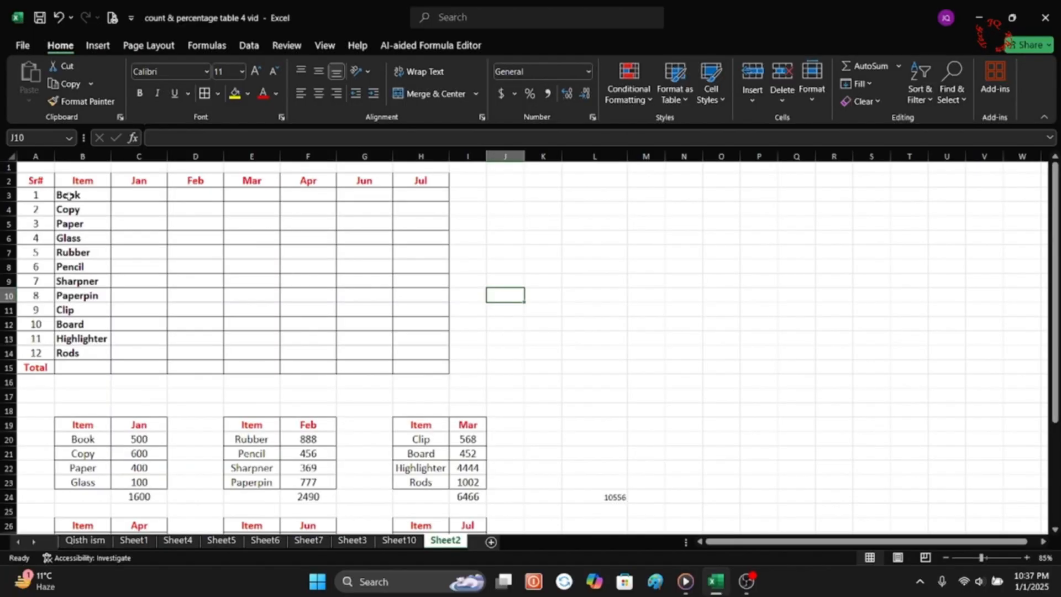
# Copy Book's value of 500 from the Jan source table into Book's Jan cell, C3, in the main table.
pyautogui.moveTo(67, 196); pyautogui.dragTo(88, 347)
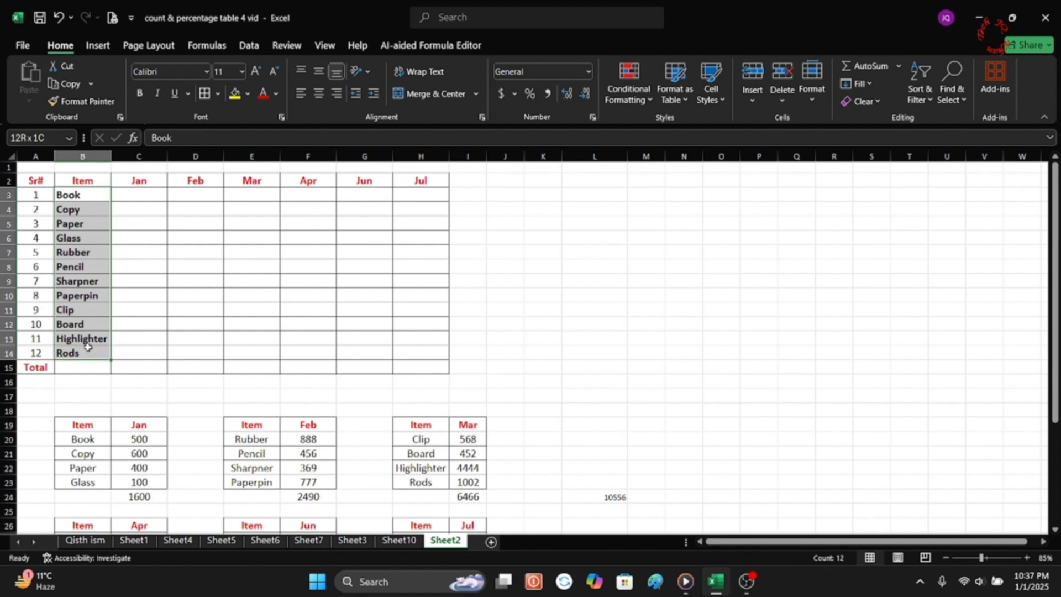
pyautogui.scroll(-2, 187, 381)
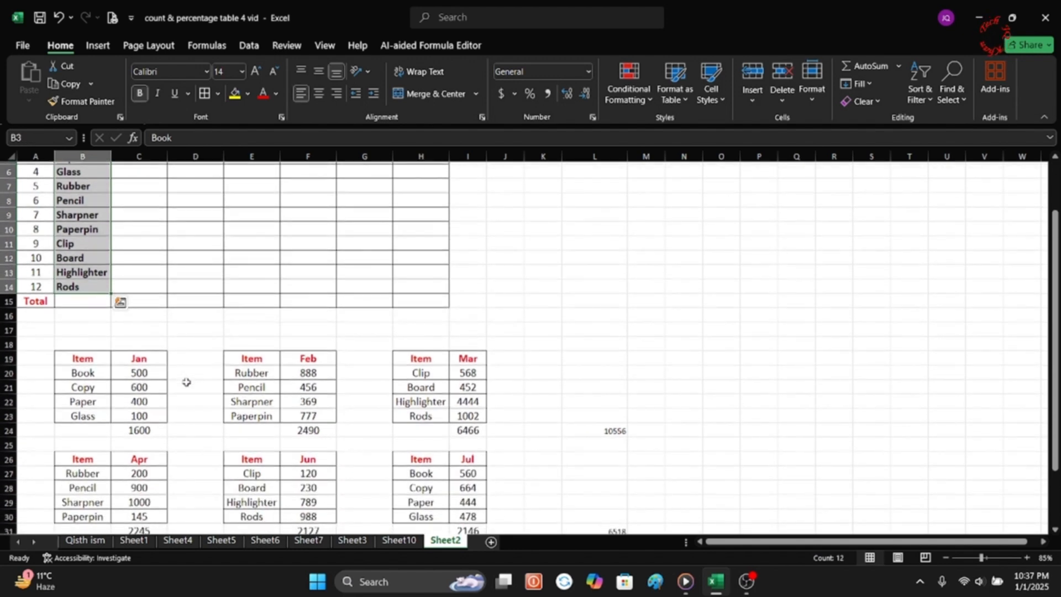
pyautogui.scroll(-2, 187, 382)
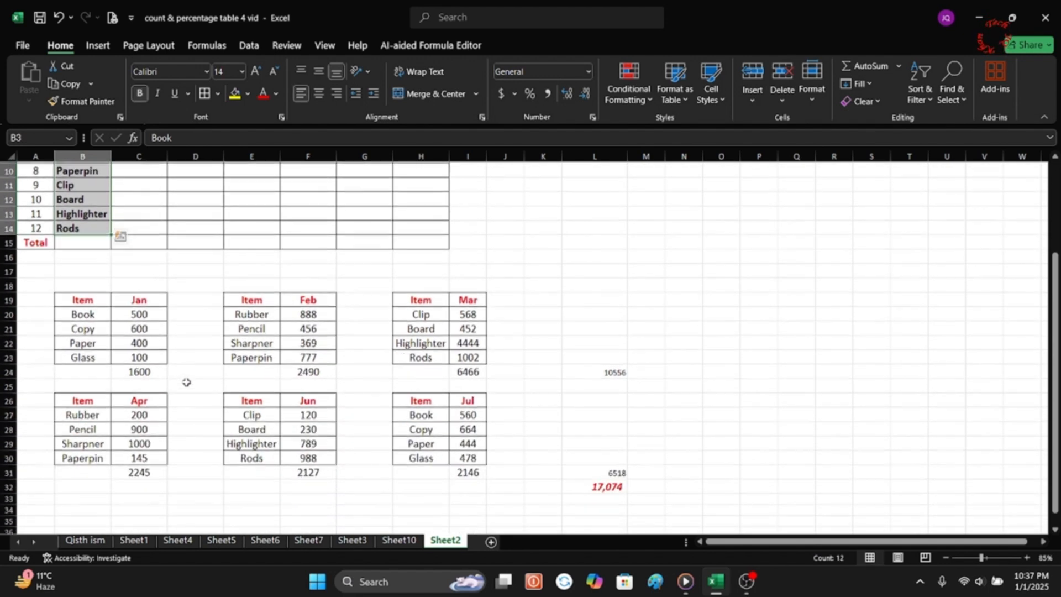
pyautogui.click(123, 308)
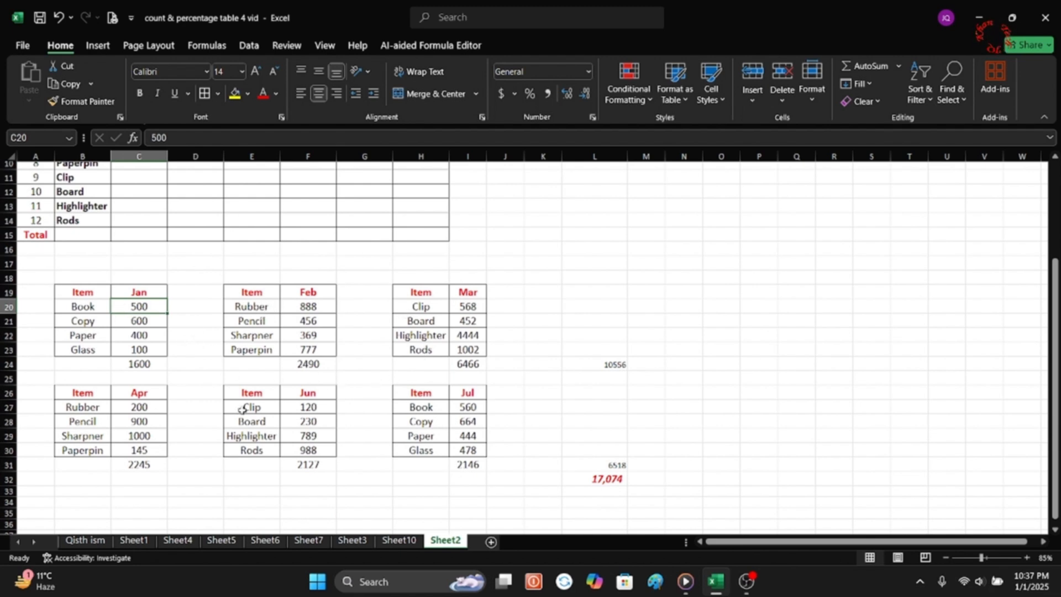
pyautogui.scroll(2, 245, 419)
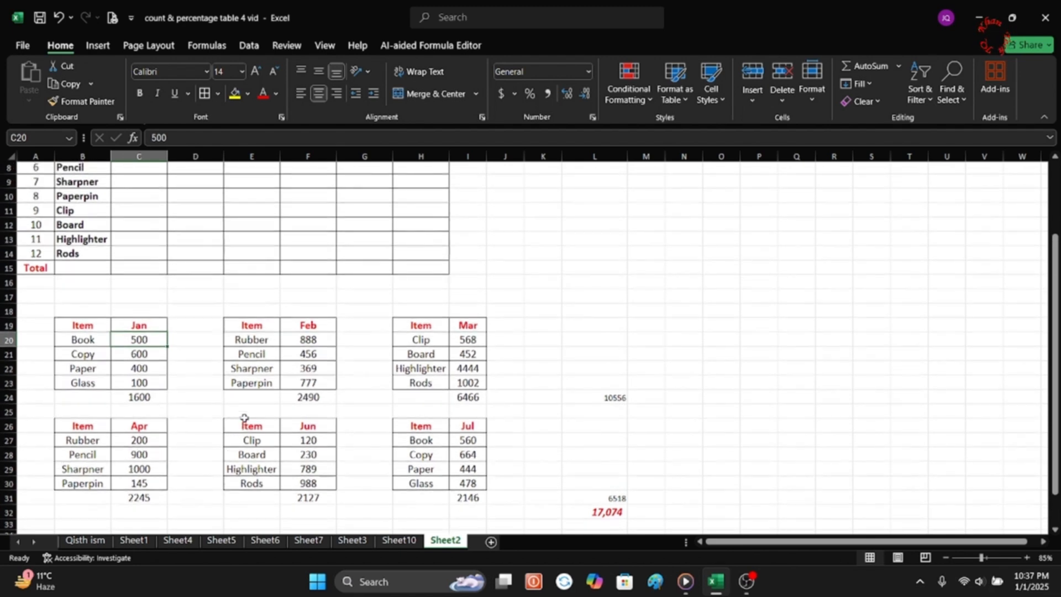
pyautogui.rightClick(142, 373)
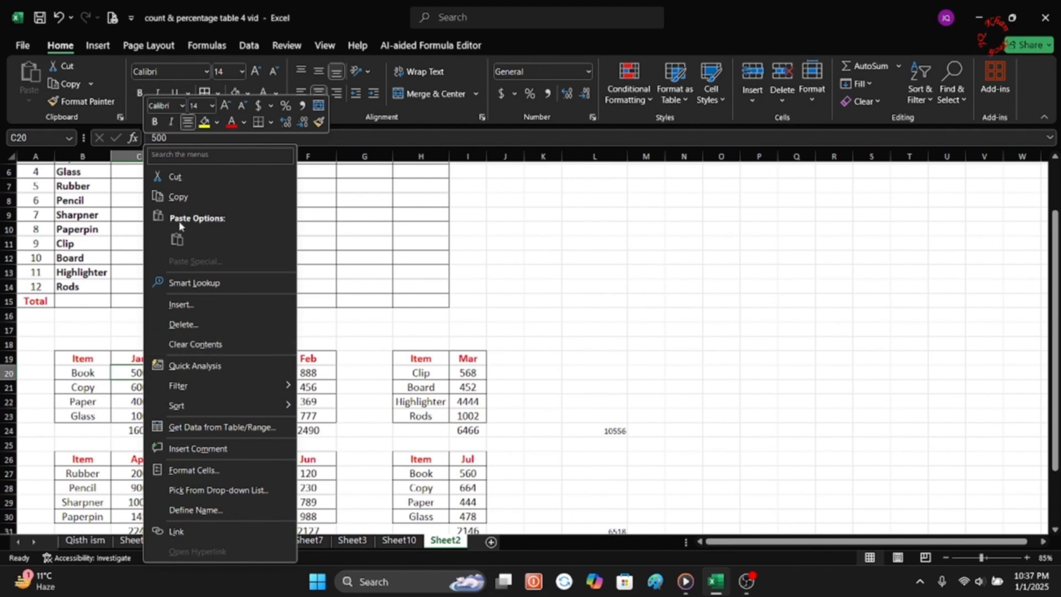
pyautogui.click(179, 196)
pyautogui.scroll(2, 143, 201)
pyautogui.rightClick(144, 201)
pyautogui.click(177, 238)
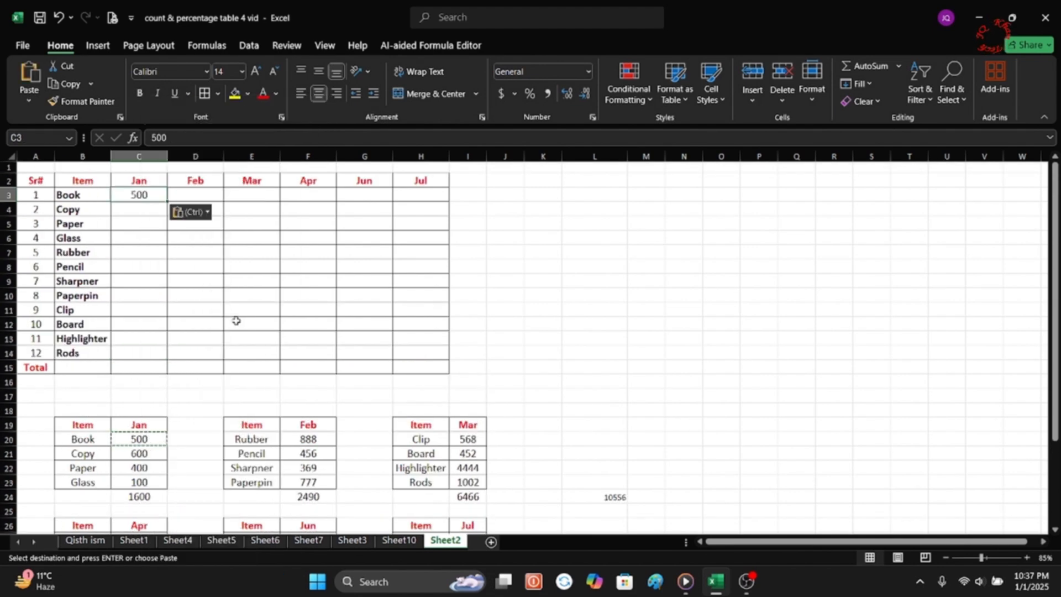
# Copy Book's value of 560 from the Jul source table into Book's Jul cell, H3.
pyautogui.scroll(-1, 237, 320)
pyautogui.rightClick(468, 506)
pyautogui.click(480, 177)
pyautogui.scroll(1, 443, 188)
pyautogui.rightClick(409, 196)
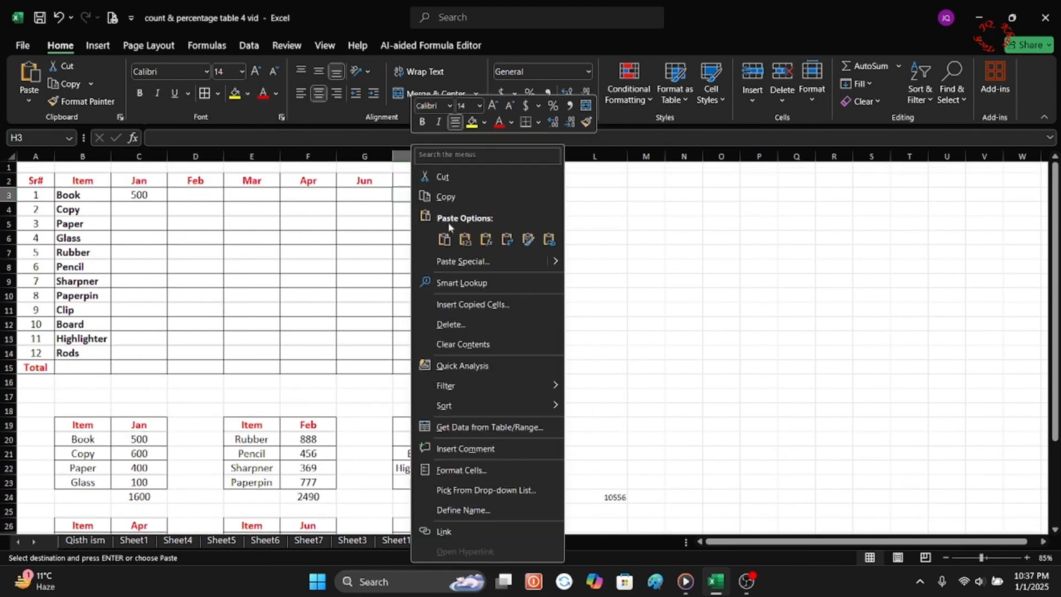
pyautogui.click(436, 241)
# Copy the Copy item's value of 600 from the Jan source table into C4.
pyautogui.rightClick(144, 454)
pyautogui.click(183, 88)
pyautogui.rightClick(144, 210)
pyautogui.click(177, 239)
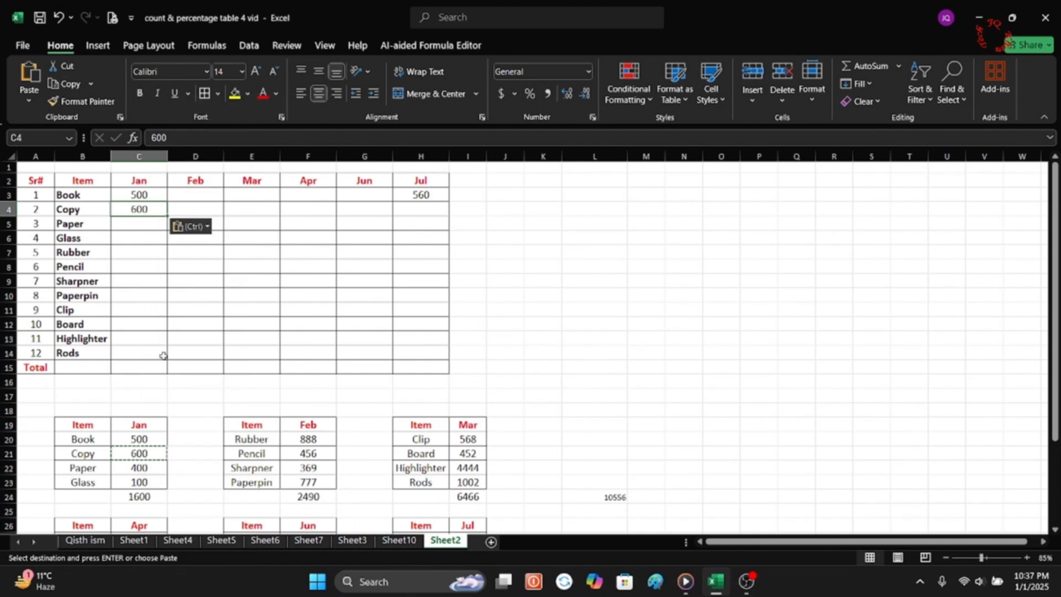
# Copy the Copy item's value of 664 from the Jul source table into H5.
pyautogui.scroll(-1, 160, 354)
pyautogui.rightClick(475, 454)
pyautogui.click(520, 97)
pyautogui.scroll(1, 221, 260)
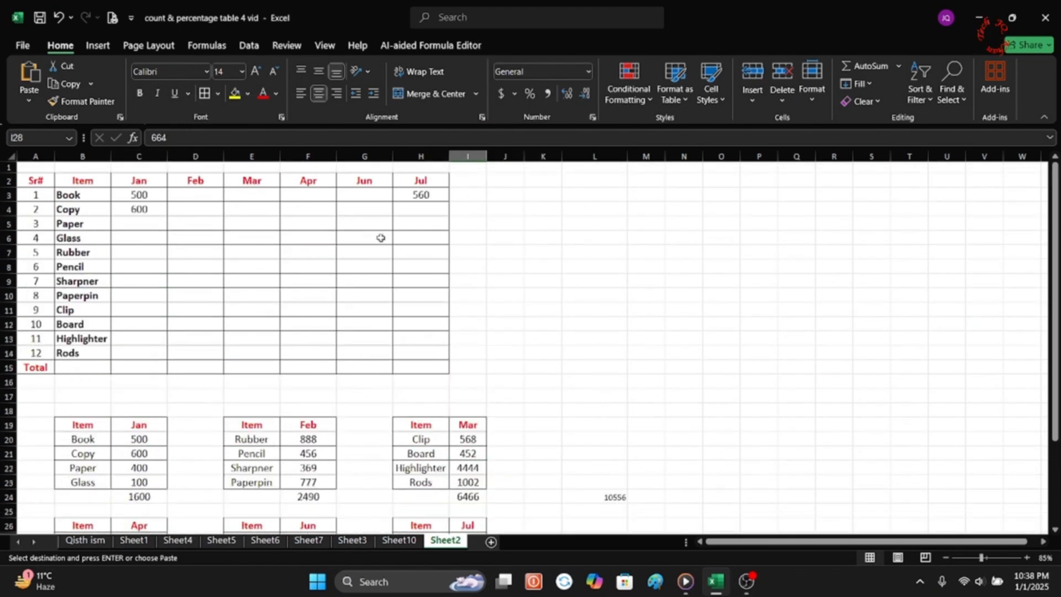
pyautogui.rightClick(412, 223)
pyautogui.click(431, 239)
pyautogui.click(505, 295)
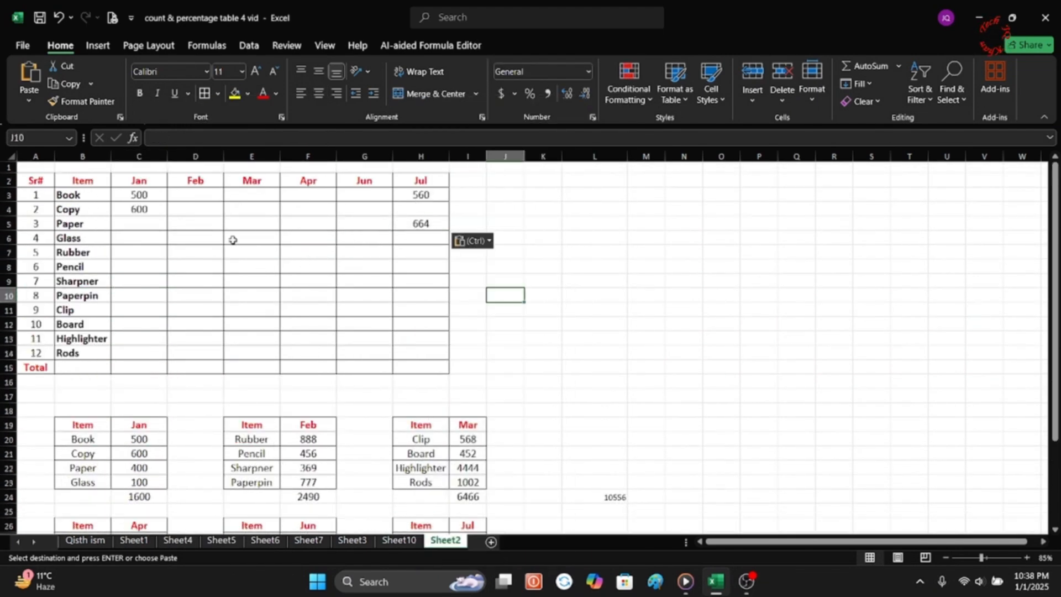
# Clear the pasted values from C3:H5 in the main table.
pyautogui.moveTo(125, 195); pyautogui.dragTo(406, 230)
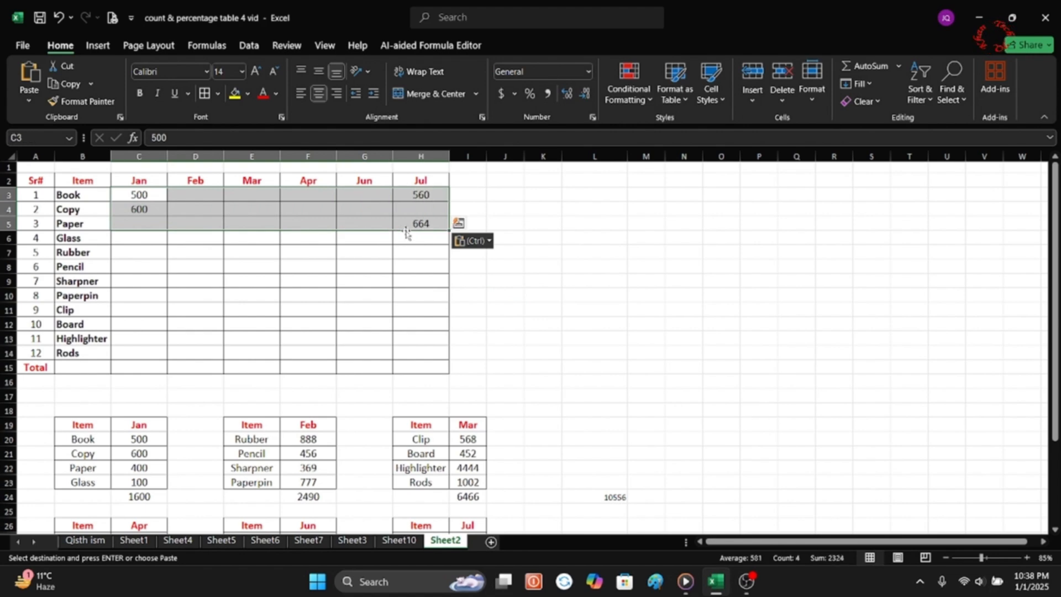
pyautogui.press('Delete')
pyautogui.click(277, 249)
pyautogui.click(519, 308)
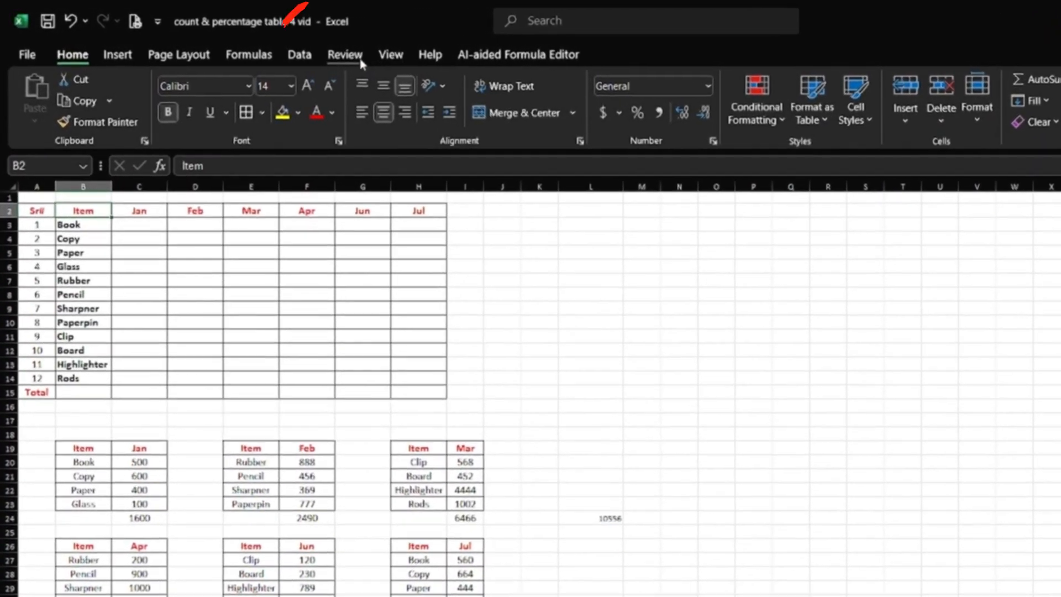
# Start a Consolidate at B2 with the Sum function and add the Jan table B19:C23 as a reference.
pyautogui.click(299, 54)
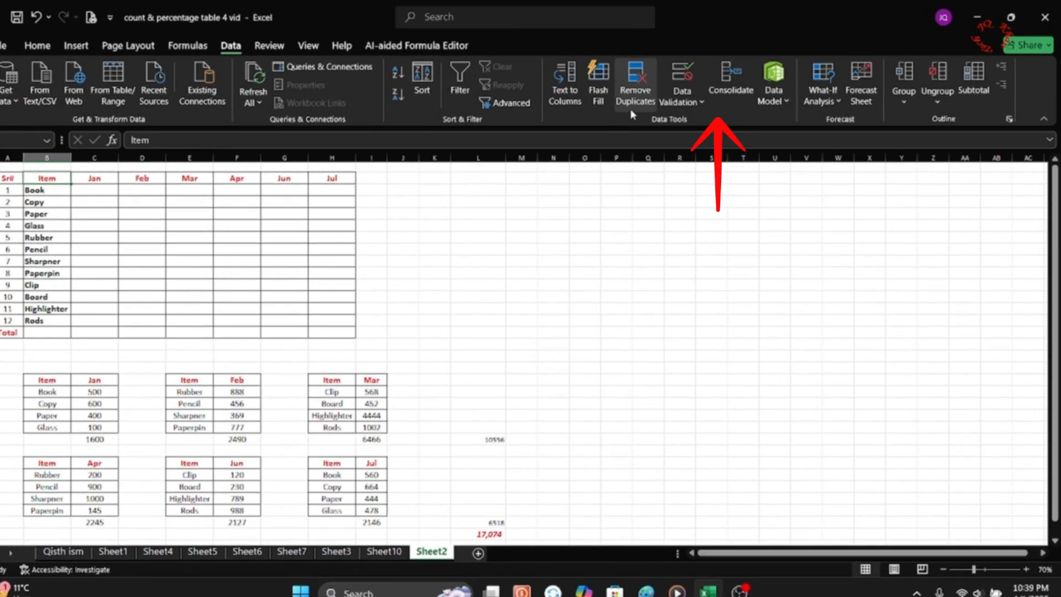
pyautogui.click(731, 80)
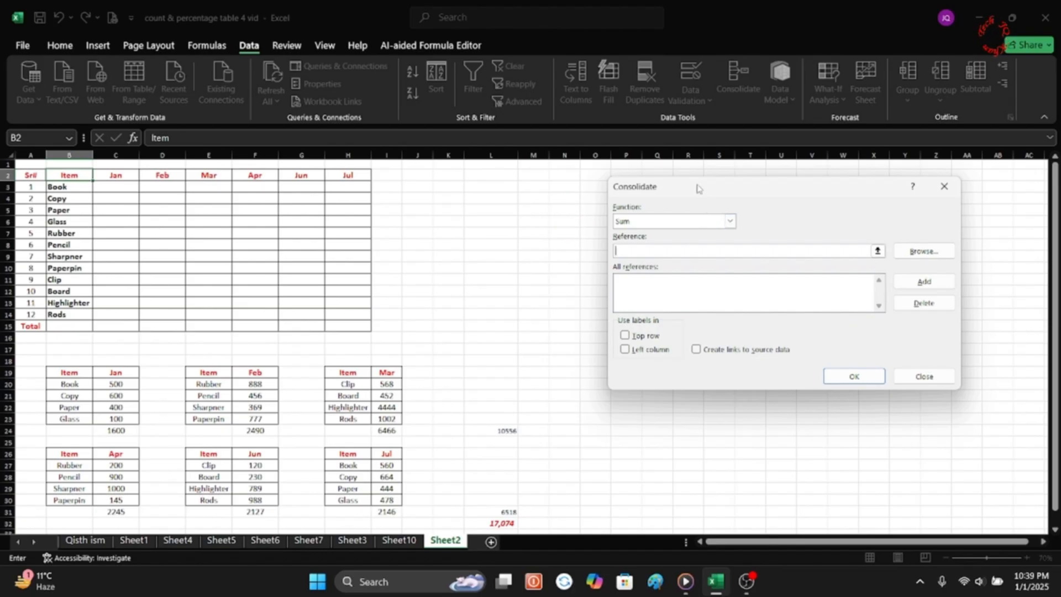
pyautogui.moveTo(697, 188); pyautogui.dragTo(542, 178)
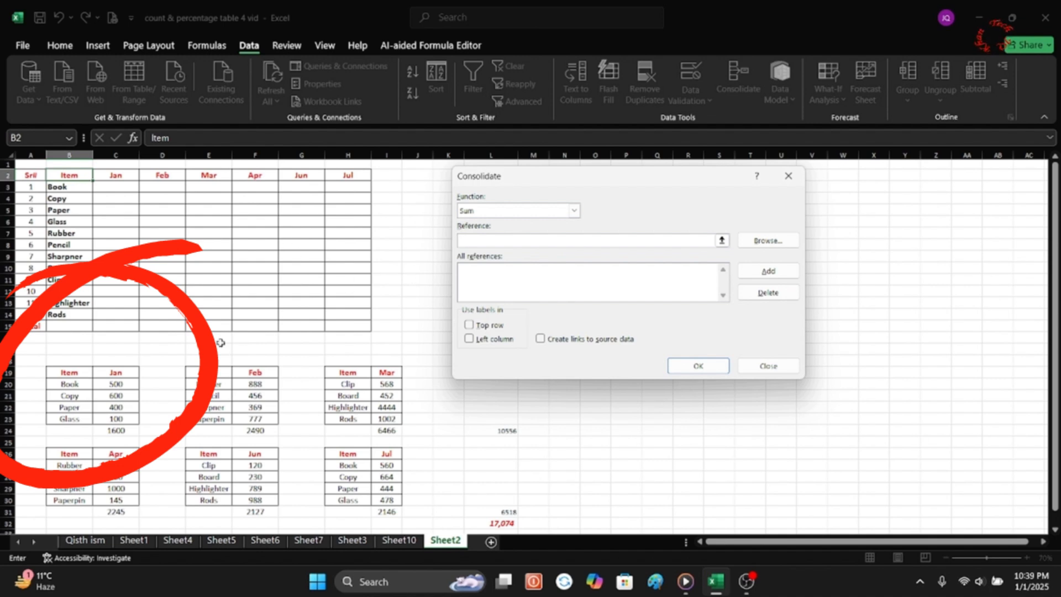
pyautogui.moveTo(52, 373); pyautogui.dragTo(117, 418)
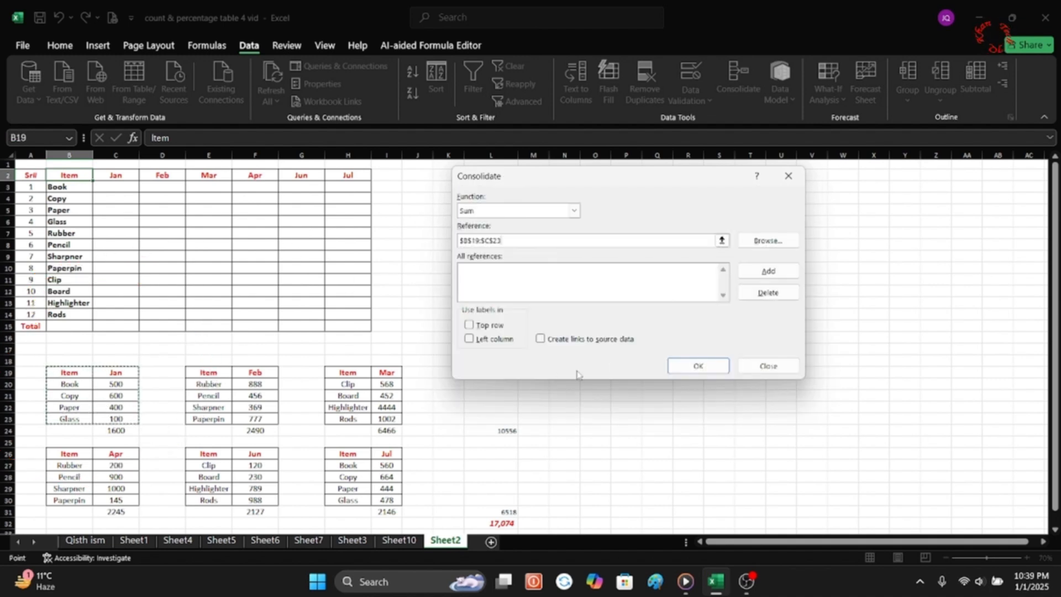
pyautogui.click(762, 272)
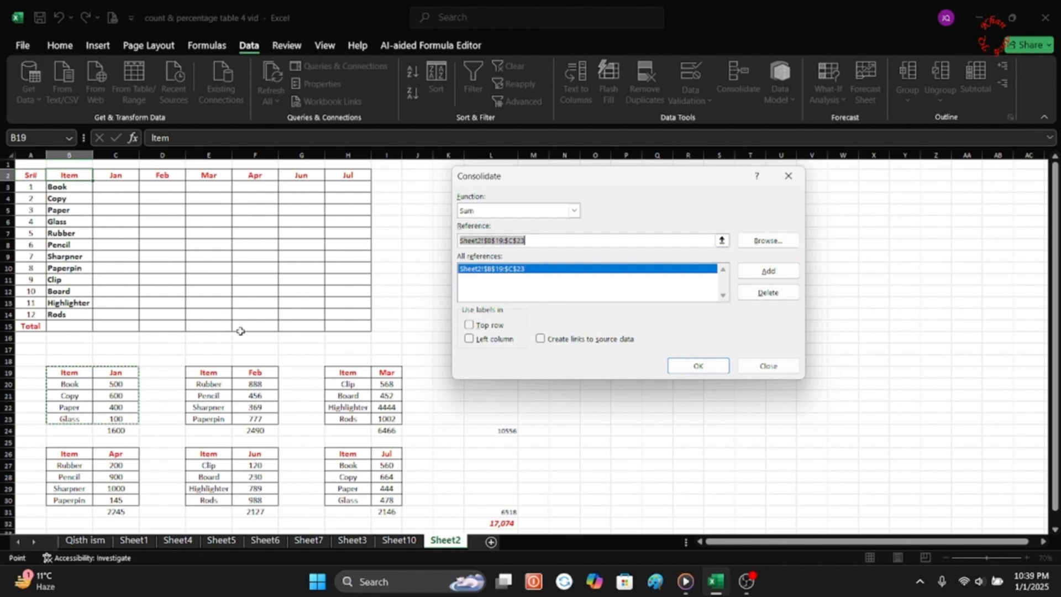
# Add the Feb table E19:F23 and the Mar table H19:I23 to the consolidation references.
pyautogui.moveTo(189, 379); pyautogui.dragTo(253, 423)
pyautogui.click(780, 272)
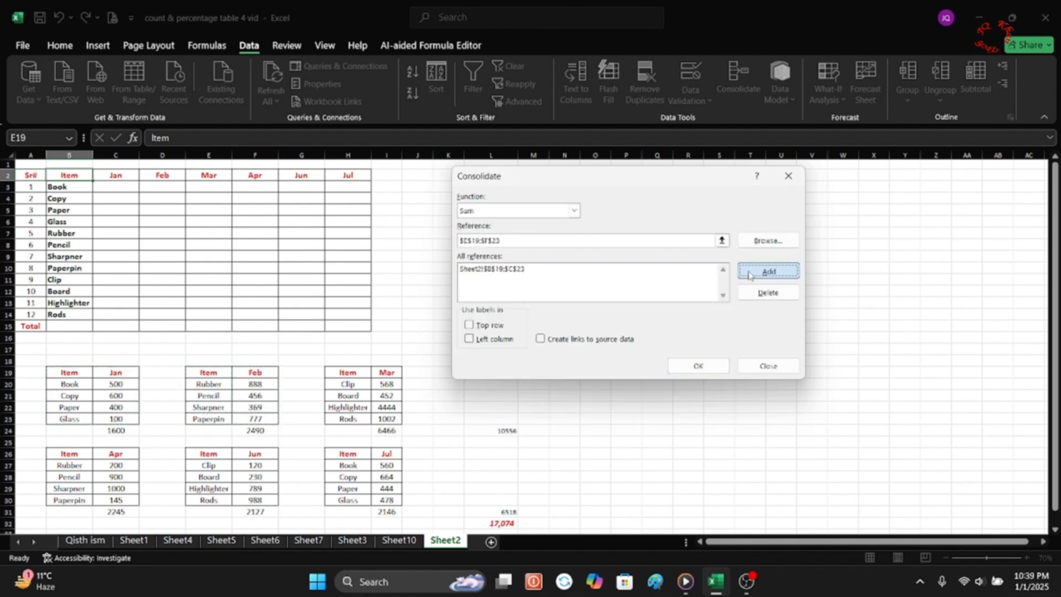
pyautogui.moveTo(337, 374); pyautogui.dragTo(399, 420)
pyautogui.click(767, 274)
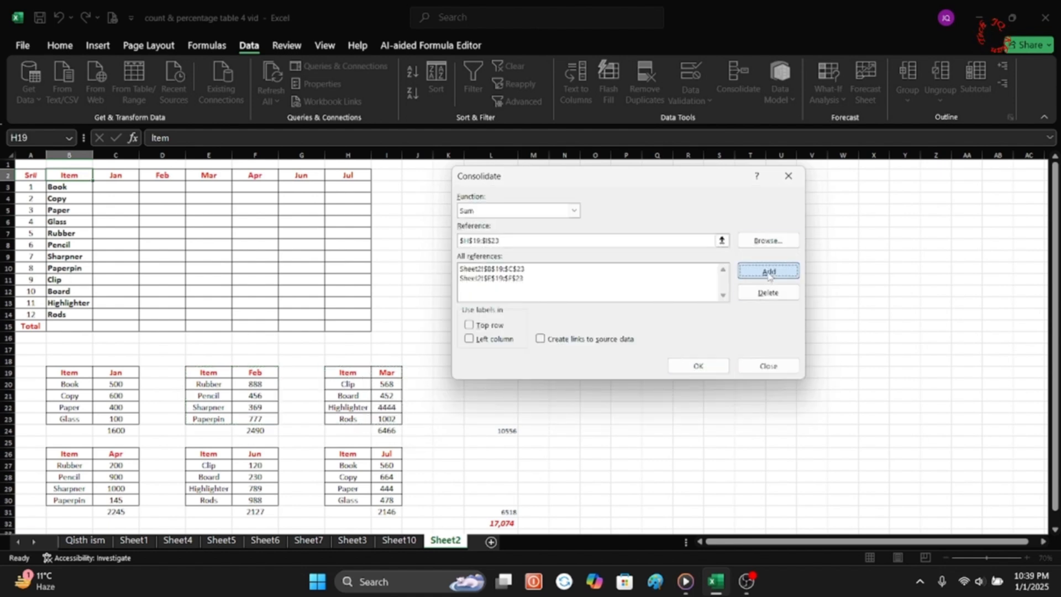
# Add the Apr table B26:C30 and the Jun table E26:F30 to the consolidation references.
pyautogui.moveTo(64, 457); pyautogui.dragTo(105, 497)
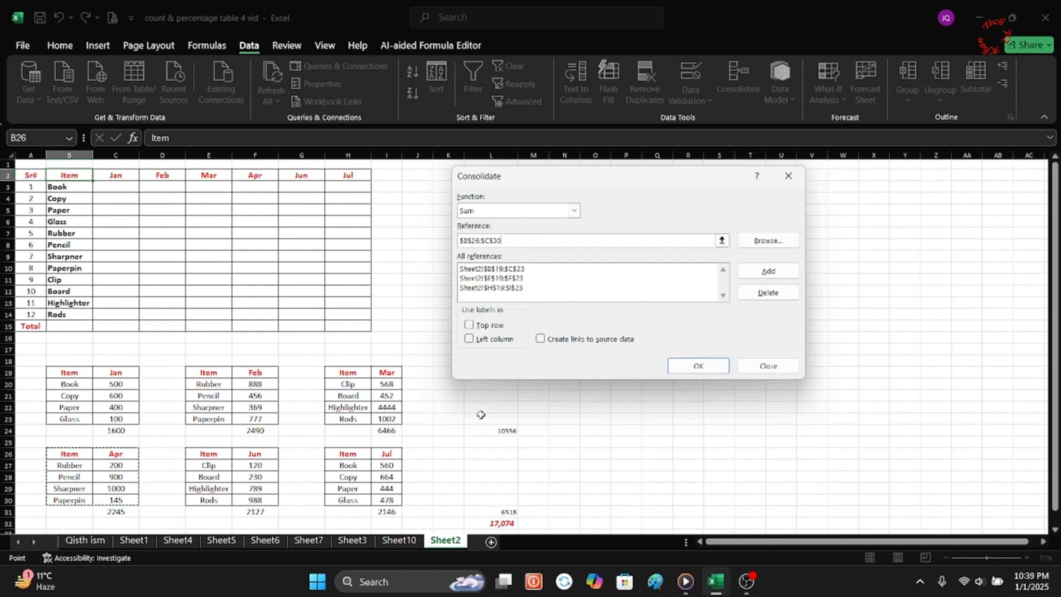
pyautogui.click(744, 276)
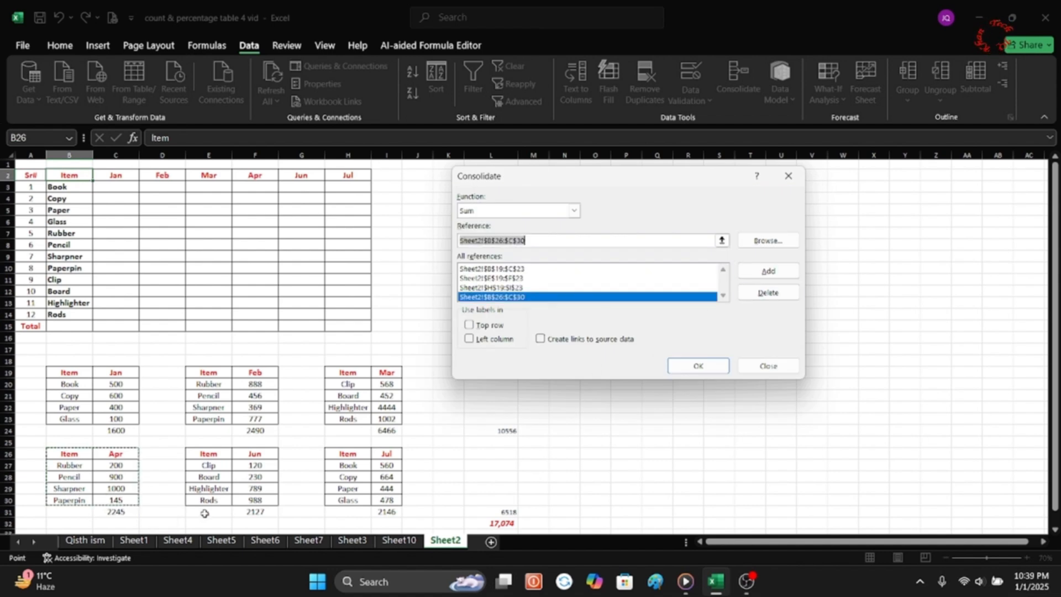
pyautogui.moveTo(196, 453); pyautogui.dragTo(241, 500)
pyautogui.click(767, 271)
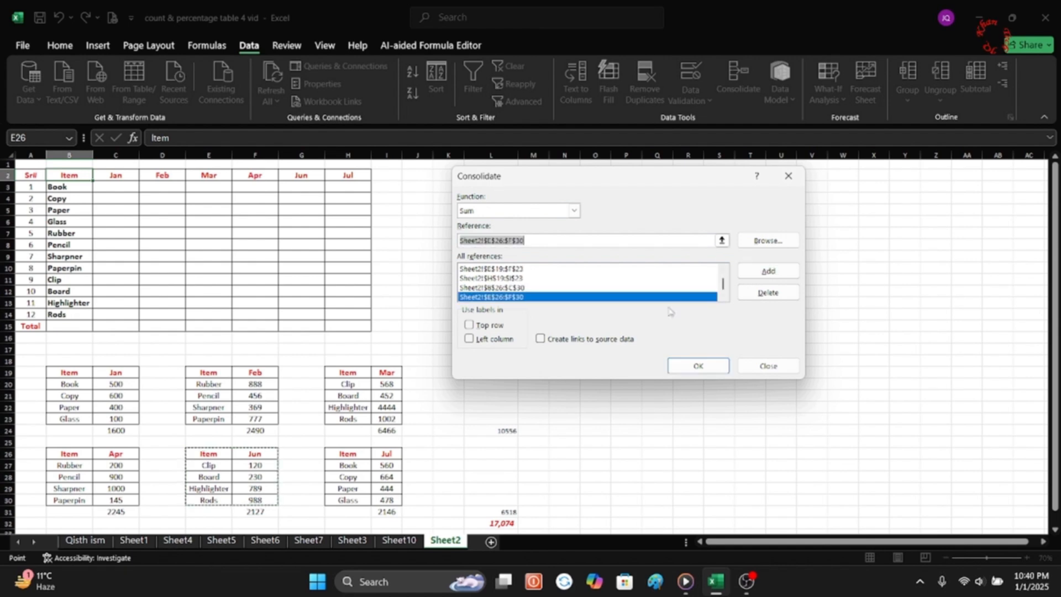
# Include the Jul table H26:I30, use top row and left column labels, and run the consolidation.
pyautogui.moveTo(333, 453); pyautogui.dragTo(389, 501)
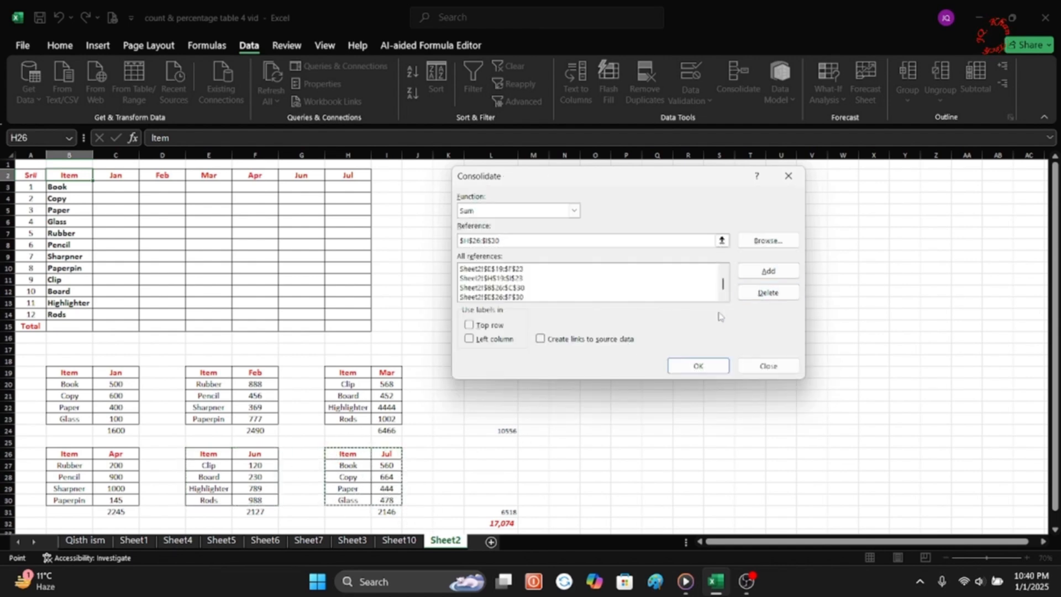
pyautogui.click(491, 327)
pyautogui.click(493, 327)
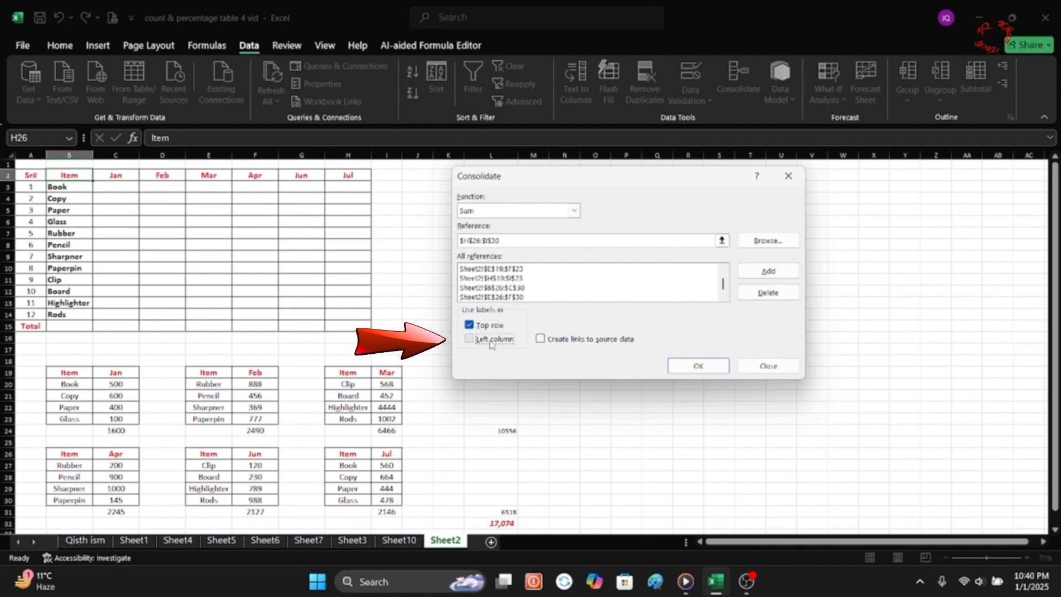
pyautogui.click(487, 339)
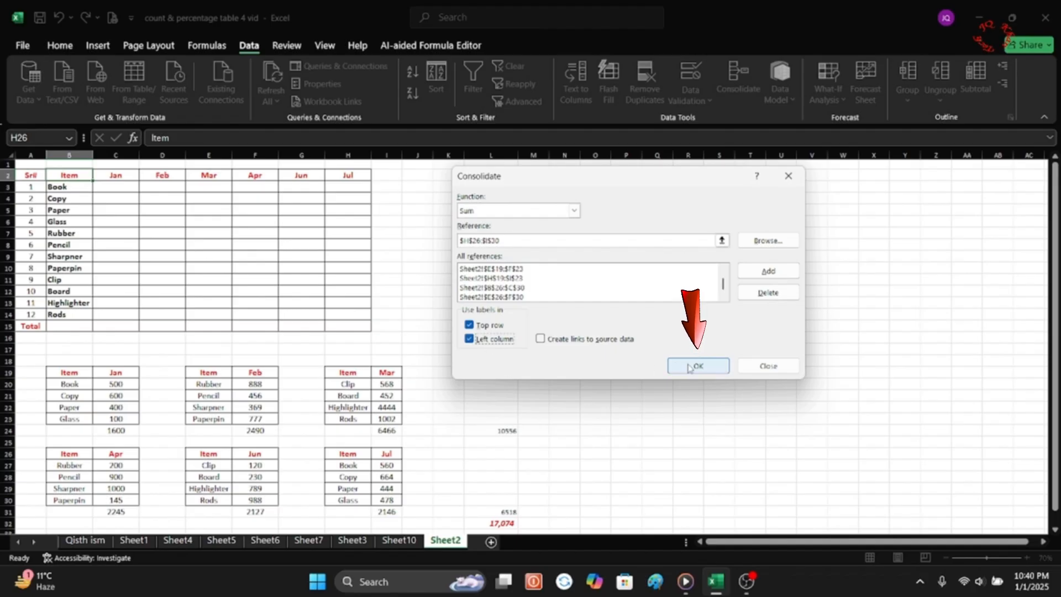
pyautogui.click(697, 366)
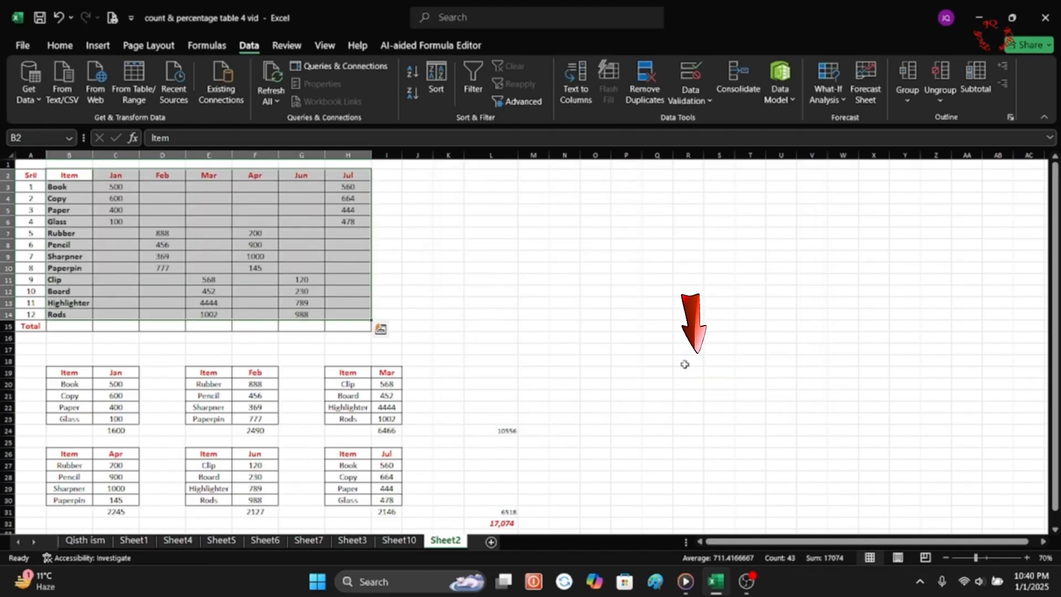
# AutoSum each month's column of the main table into row 15, and sum those monthly totals in L15.
pyautogui.click(418, 260)
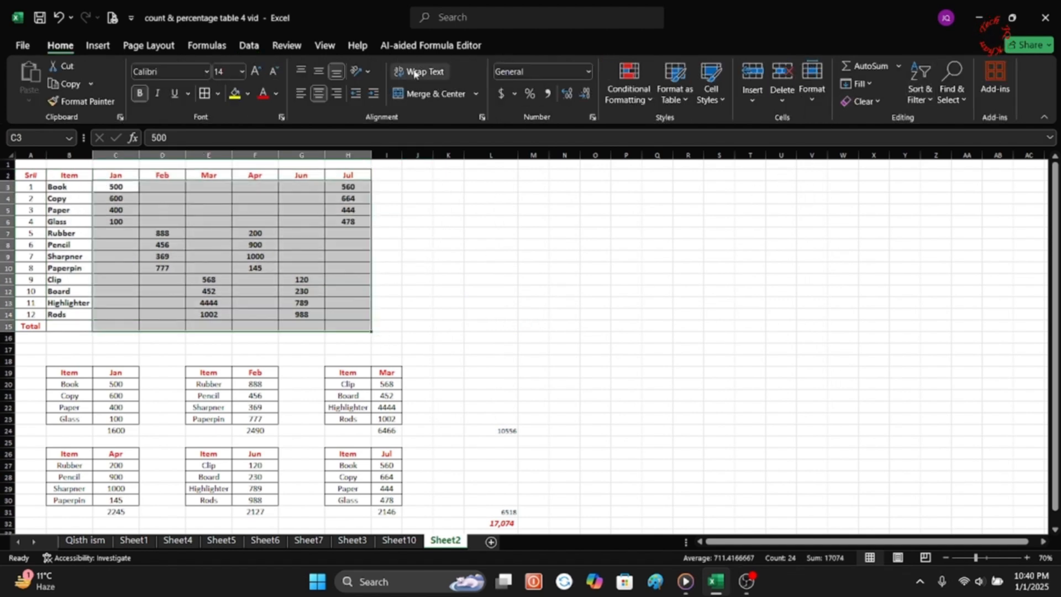
pyautogui.click(850, 66)
pyautogui.click(418, 326)
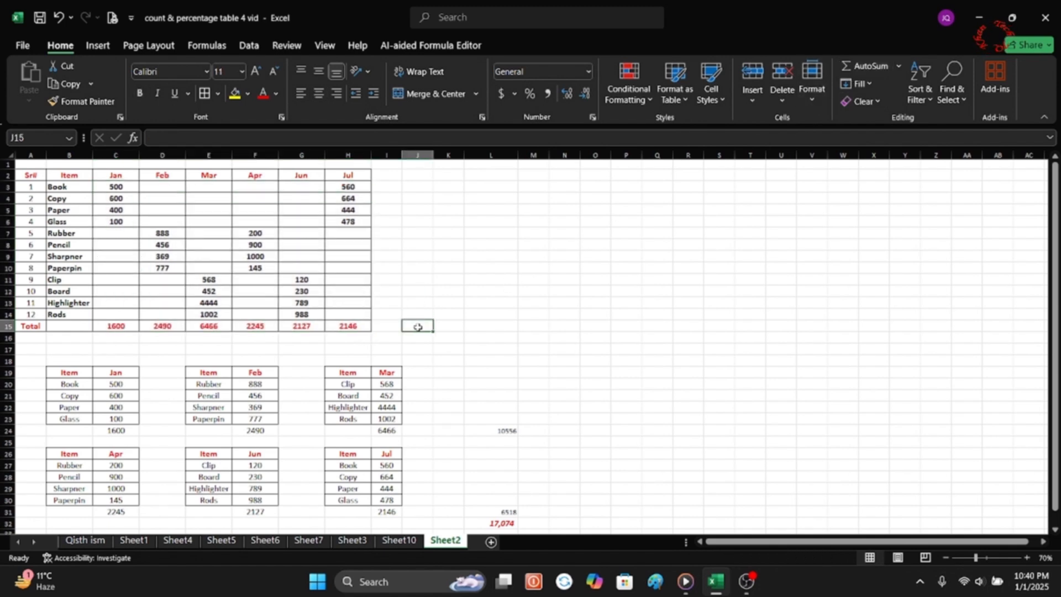
pyautogui.moveTo(123, 326); pyautogui.dragTo(497, 326)
pyautogui.click(874, 71)
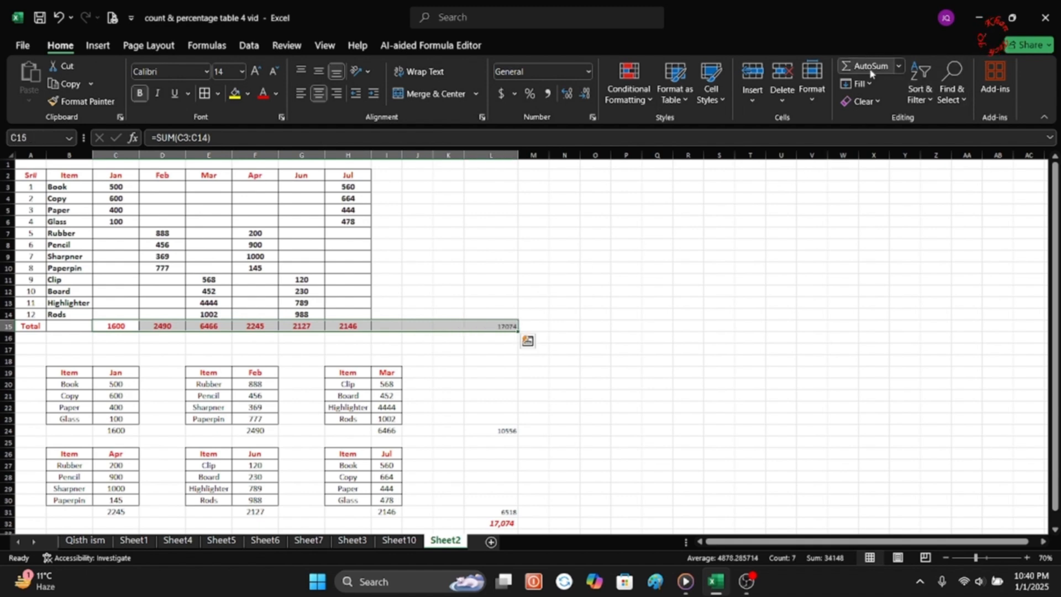
# Format the grand total in L15 as 18-point red text with a thousands separator and no decimals.
pyautogui.click(503, 324)
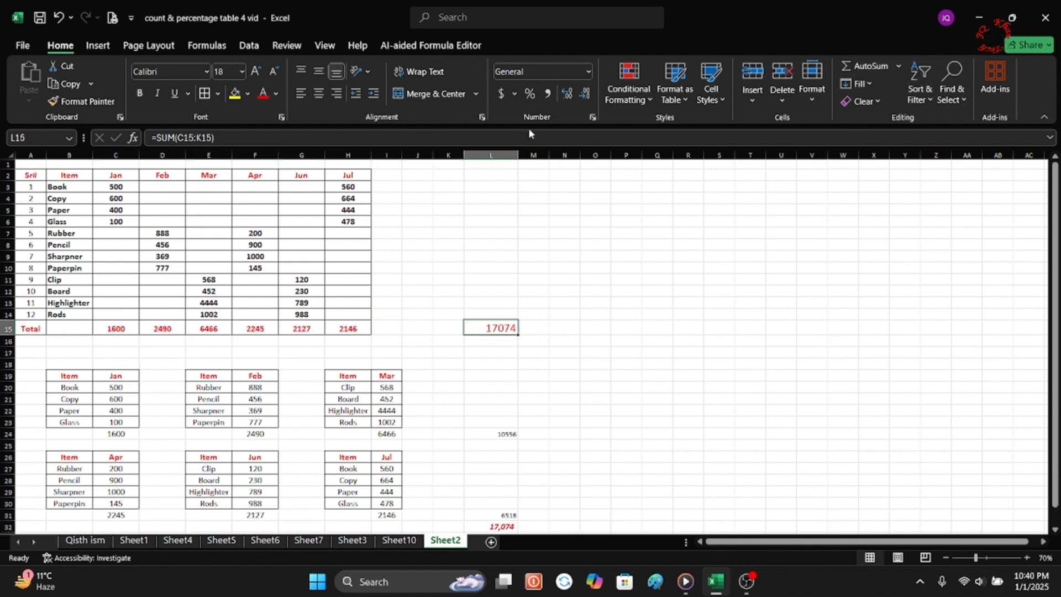
pyautogui.click(545, 95)
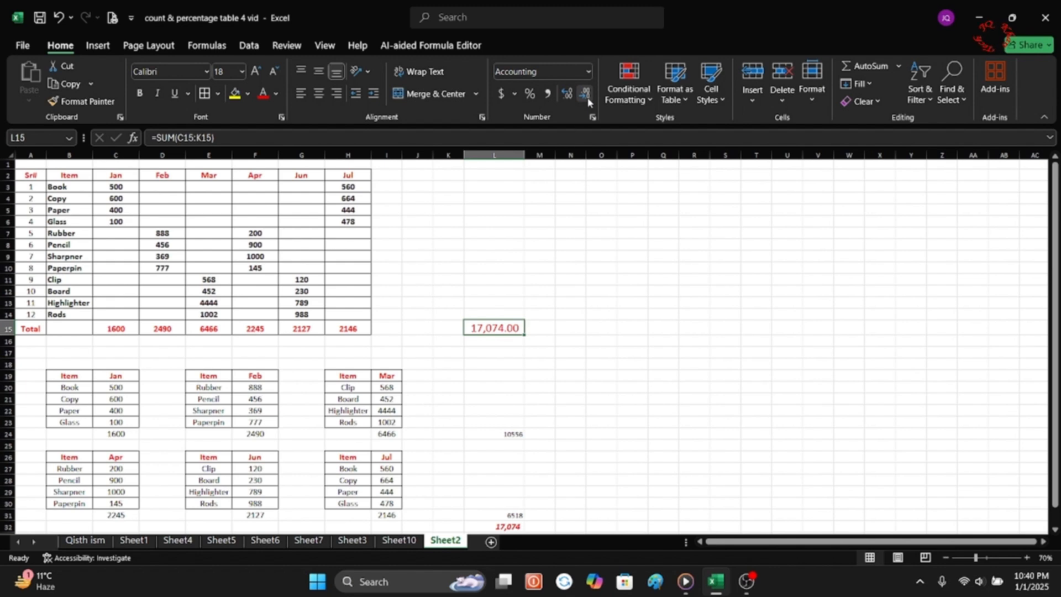
pyautogui.click(585, 94)
pyautogui.scroll(-2, 588, 326)
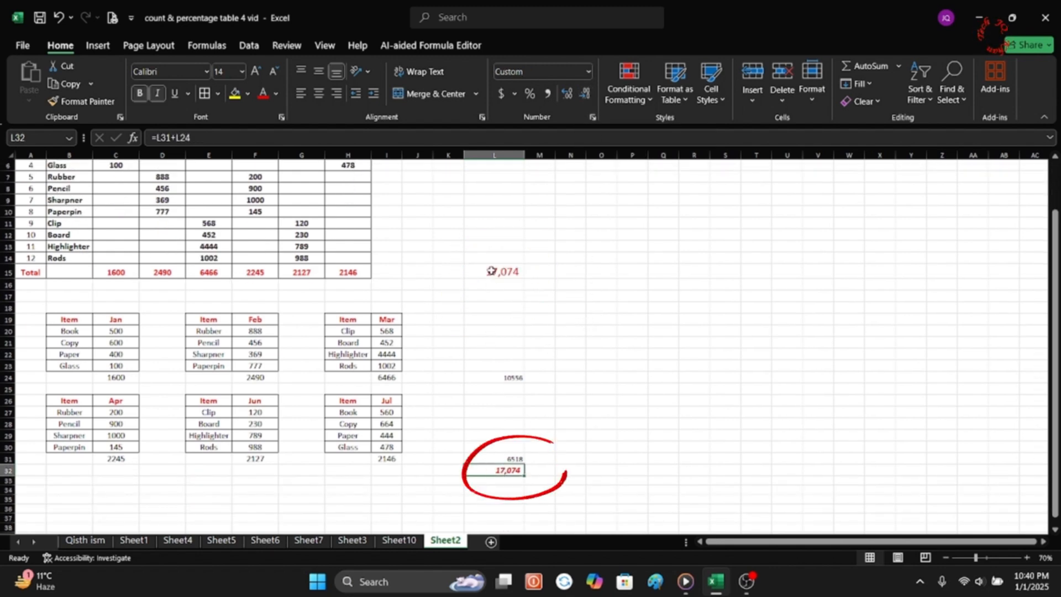
pyautogui.scroll(2, 260, 388)
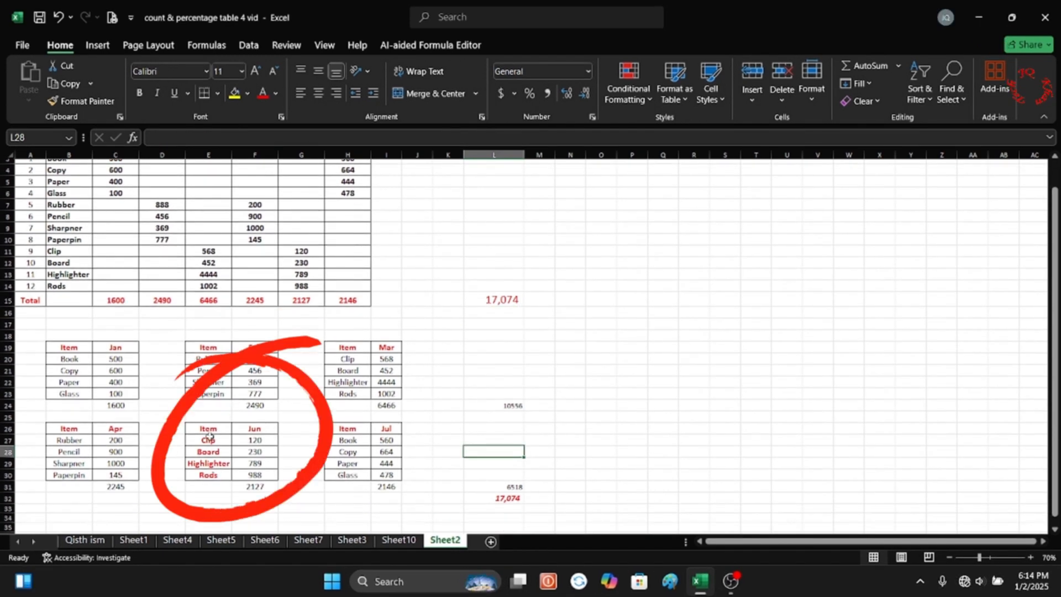
# Rename the four items of the Jun table in E27:E30 to AAA, BBB, CCC and DDD.
pyautogui.click(210, 441)
pyautogui.write('AAA')
pyautogui.press('Return')
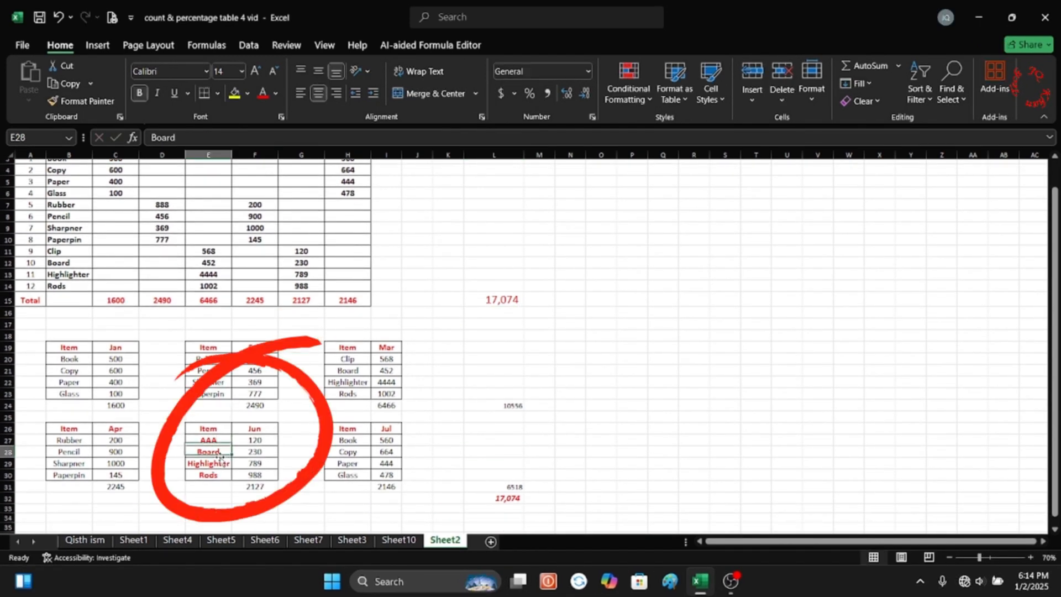
pyautogui.write('BBB')
pyautogui.press('Return')
pyautogui.write('CCC')
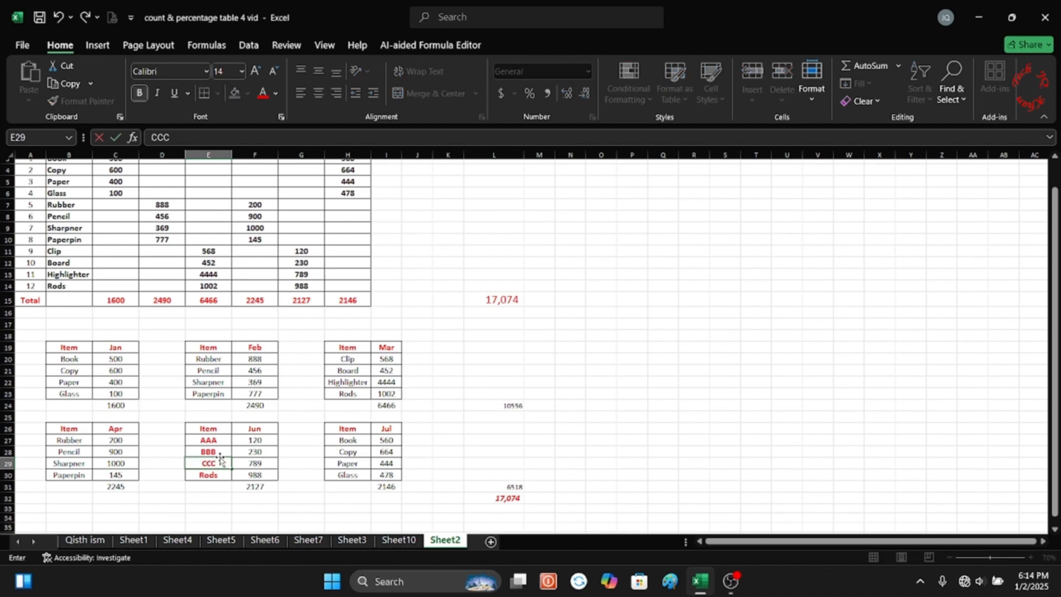
pyautogui.press('Return')
pyautogui.write('DDD')
pyautogui.press('Return')
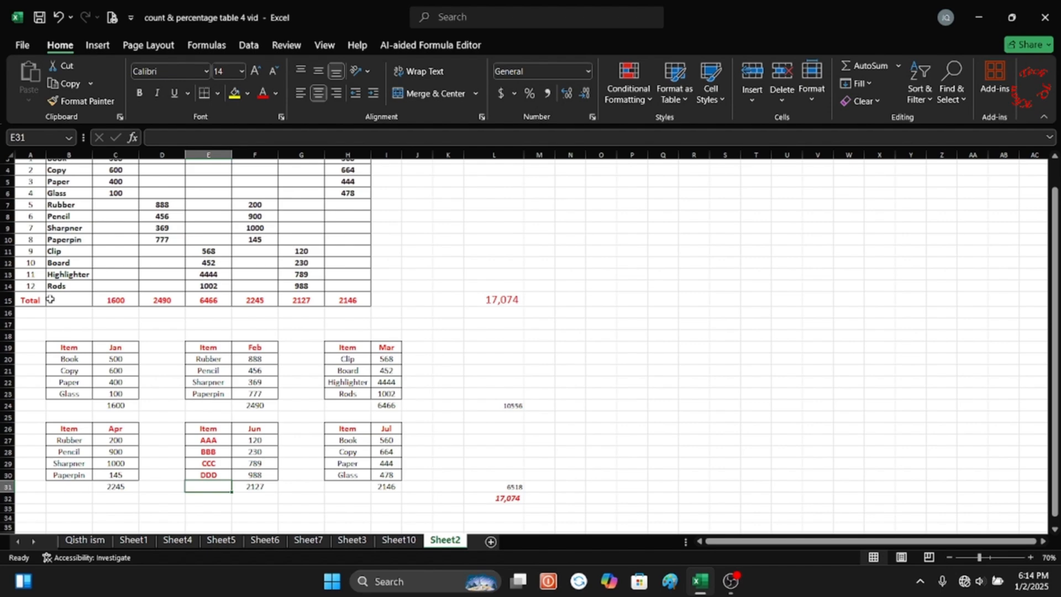
# Clear the monthly values in C3:H14 of the main table, keeping the item names and headers.
pyautogui.scroll(1, 50, 299)
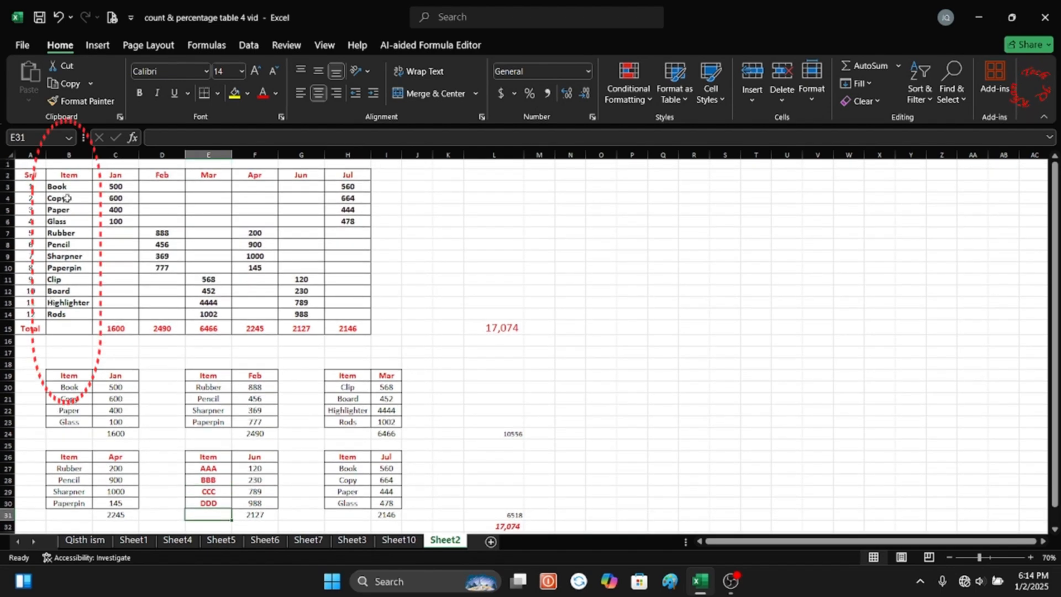
pyautogui.moveTo(55, 186); pyautogui.dragTo(66, 315)
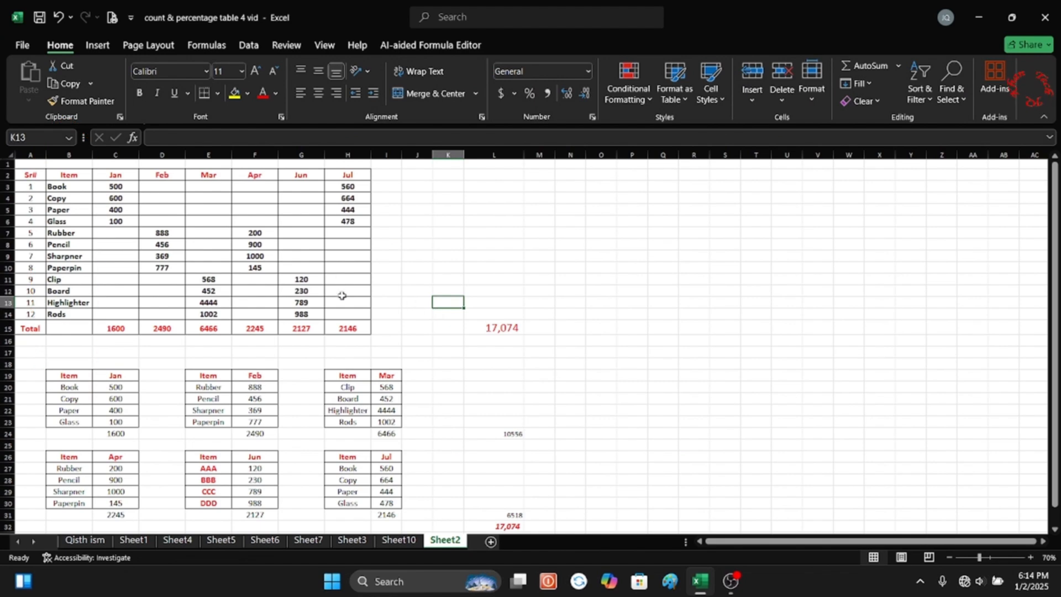
pyautogui.moveTo(145, 251); pyautogui.dragTo(386, 402)
pyautogui.moveTo(294, 299); pyautogui.dragTo(332, 311)
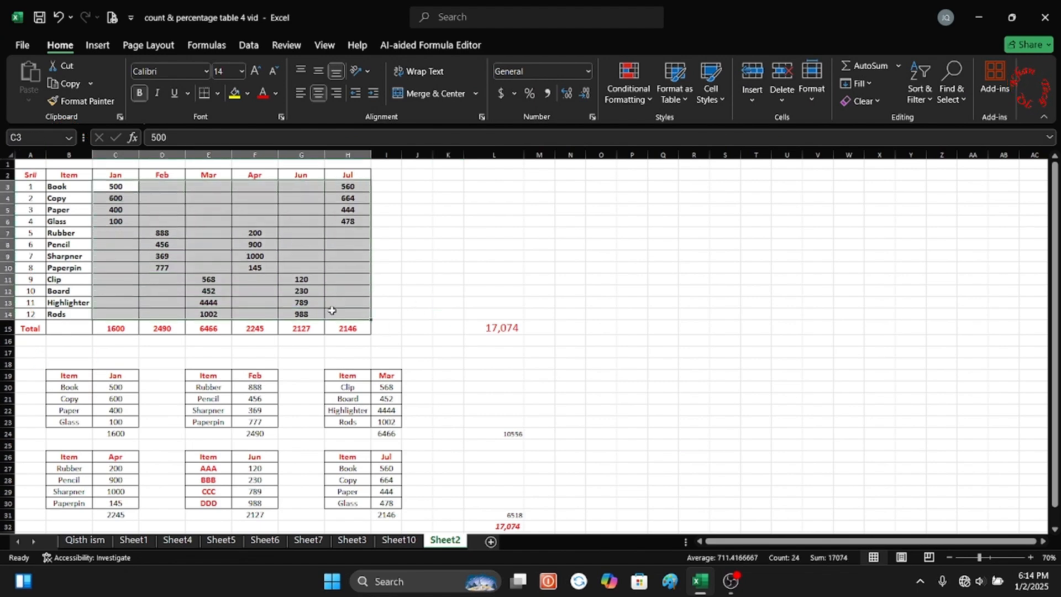
pyautogui.press('Delete')
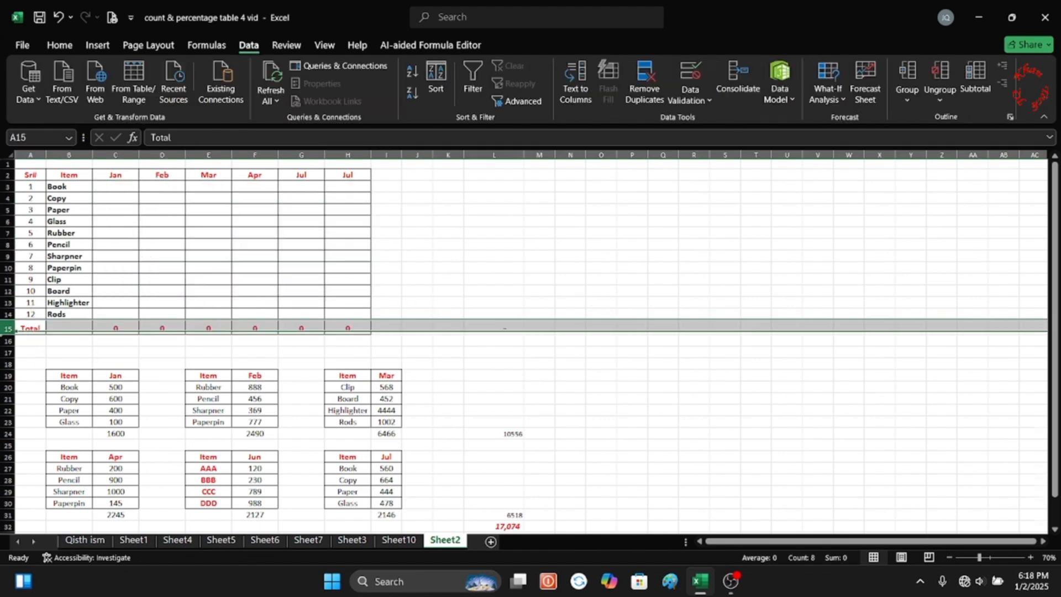
# Insert five blank rows between the Rods row and the Total row of the main table.
pyautogui.hotkey('ctrl', 'shift', '=')
pyautogui.hotkey('ctrl', 'shift', '=')
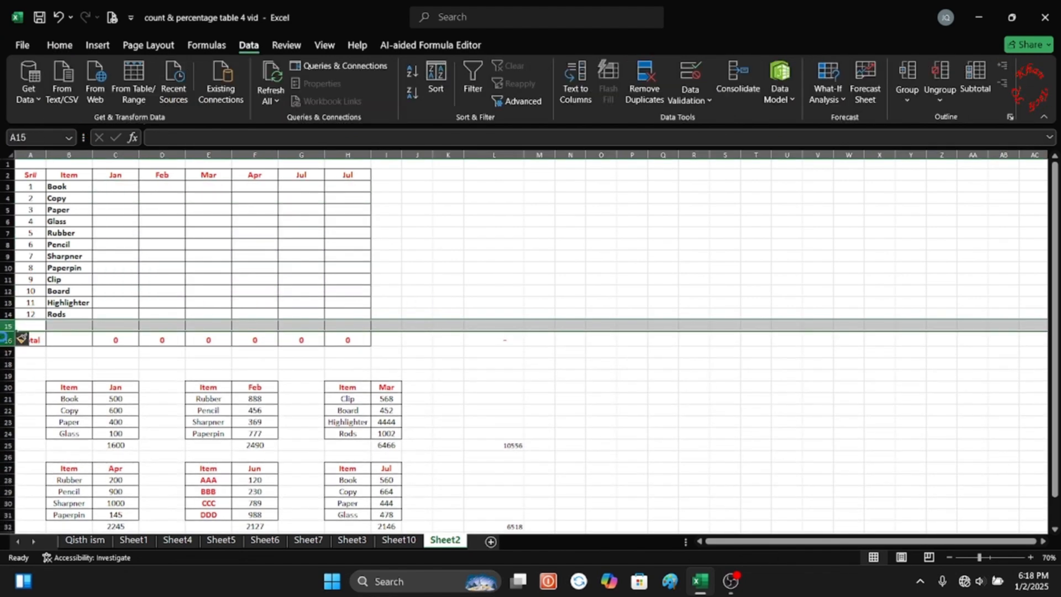
pyautogui.hotkey('ctrl', 'shift', '=')
pyautogui.hotkey('ctrl', 'shift', '=')
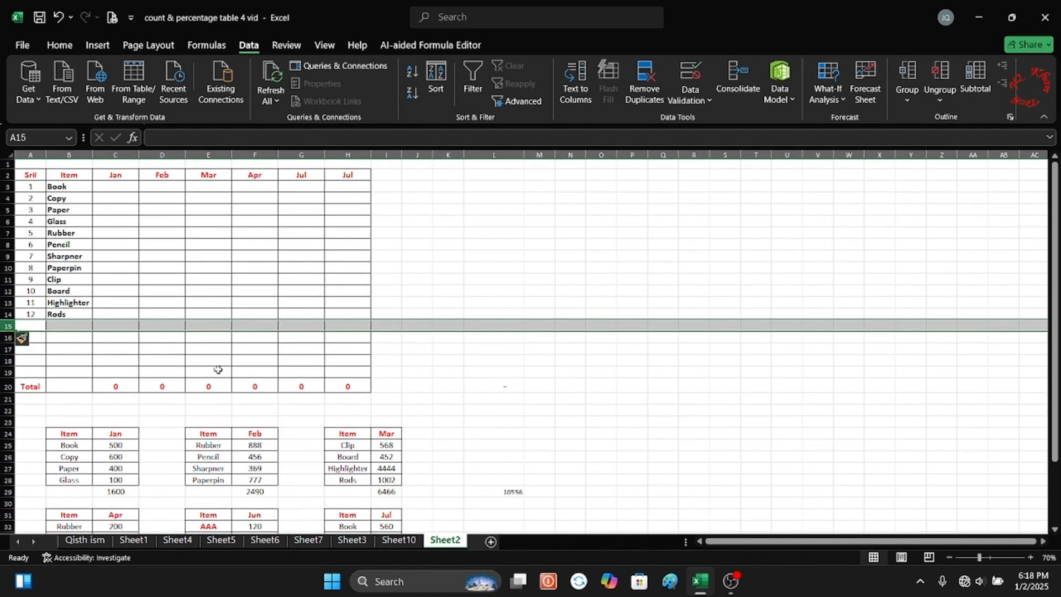
pyautogui.click(299, 348)
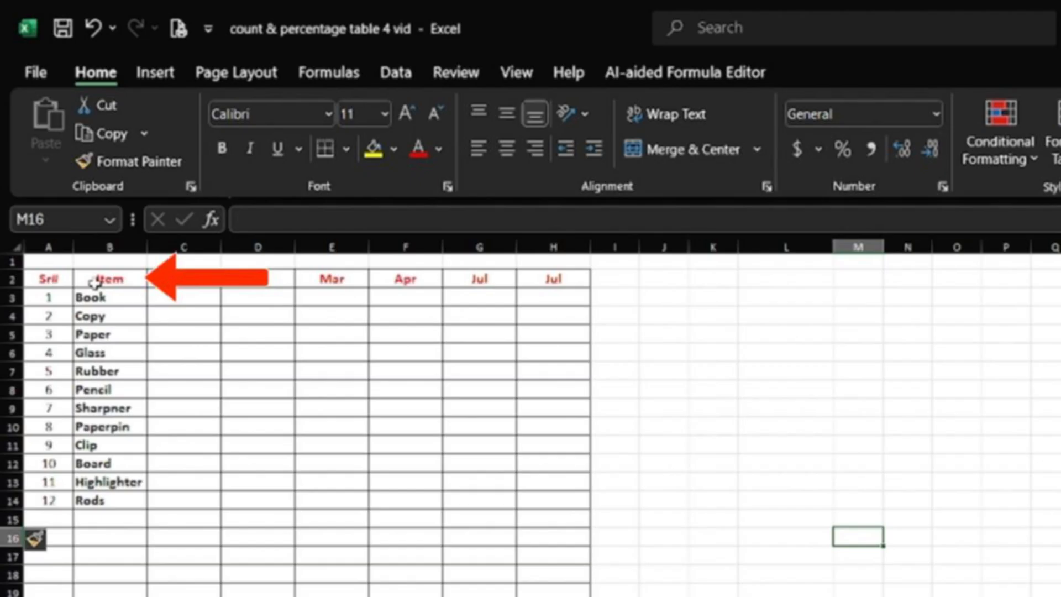
# Start a Sum consolidation from the Item header B2 and add the Jan table B24:C28 as a reference.
pyautogui.click(95, 283)
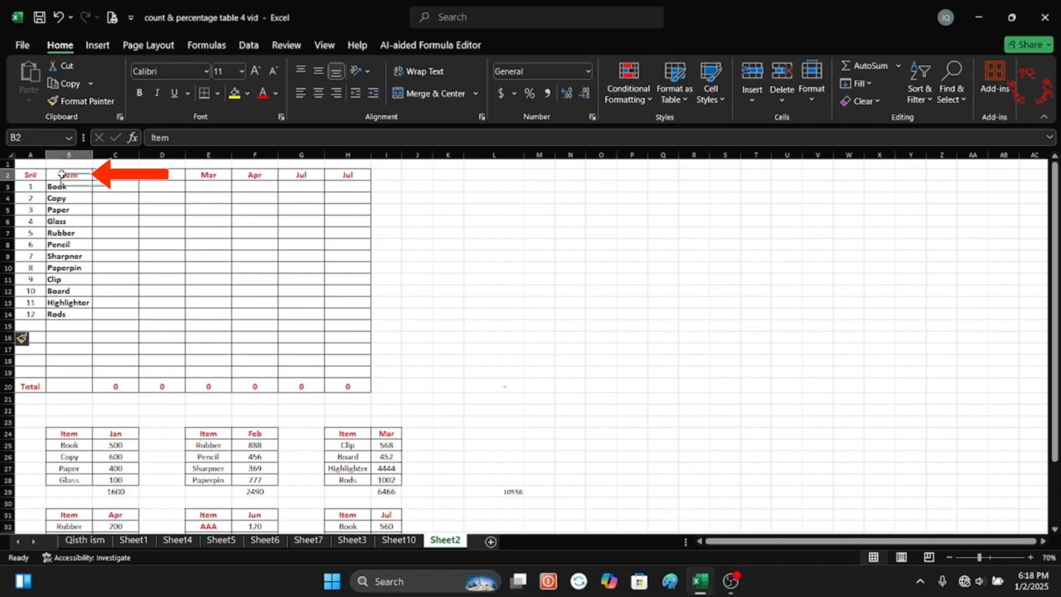
pyautogui.click(396, 72)
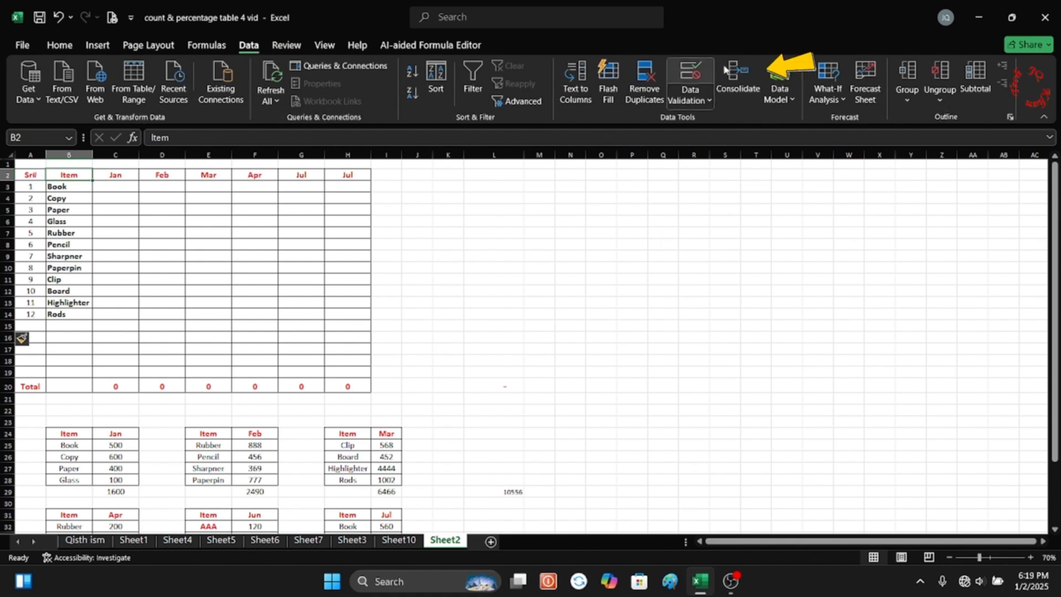
pyautogui.click(730, 83)
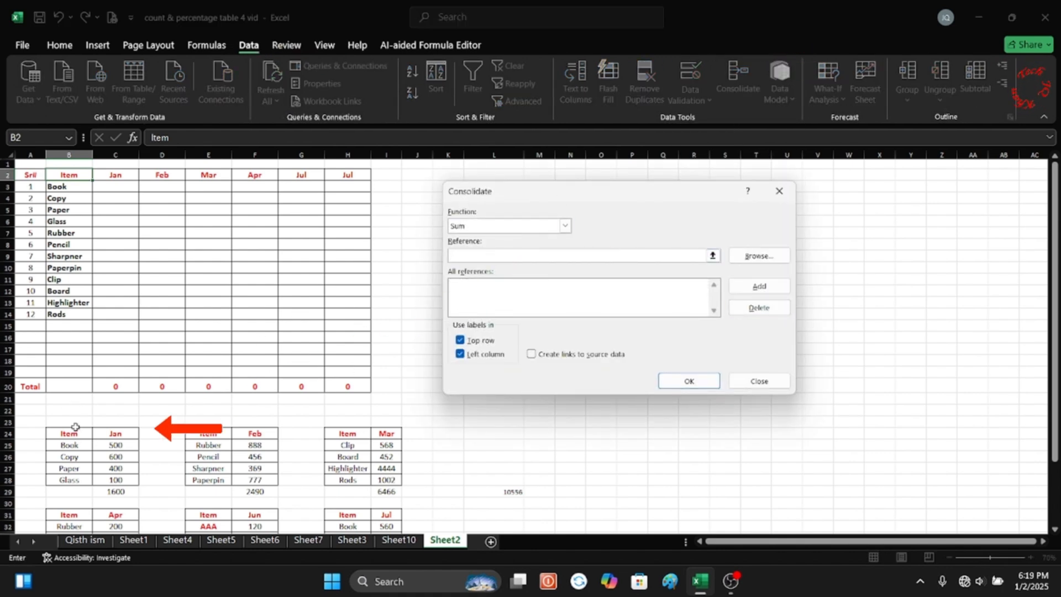
pyautogui.moveTo(52, 434); pyautogui.dragTo(110, 466)
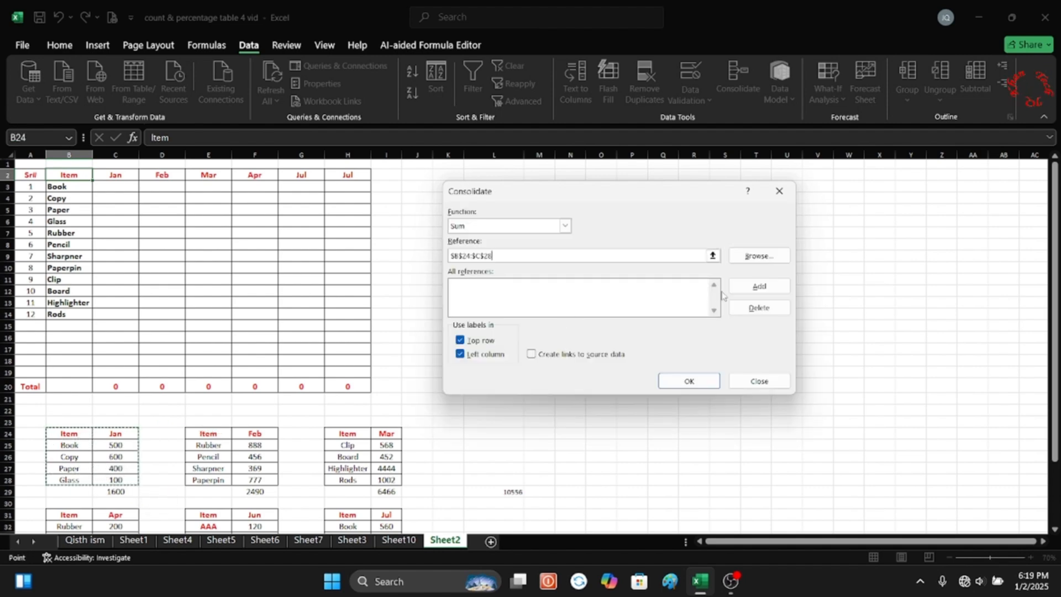
pyautogui.click(743, 288)
# Add the Feb table E24:F28 and the Mar table H24:I28 to the consolidation references.
pyautogui.moveTo(194, 434); pyautogui.dragTo(260, 478)
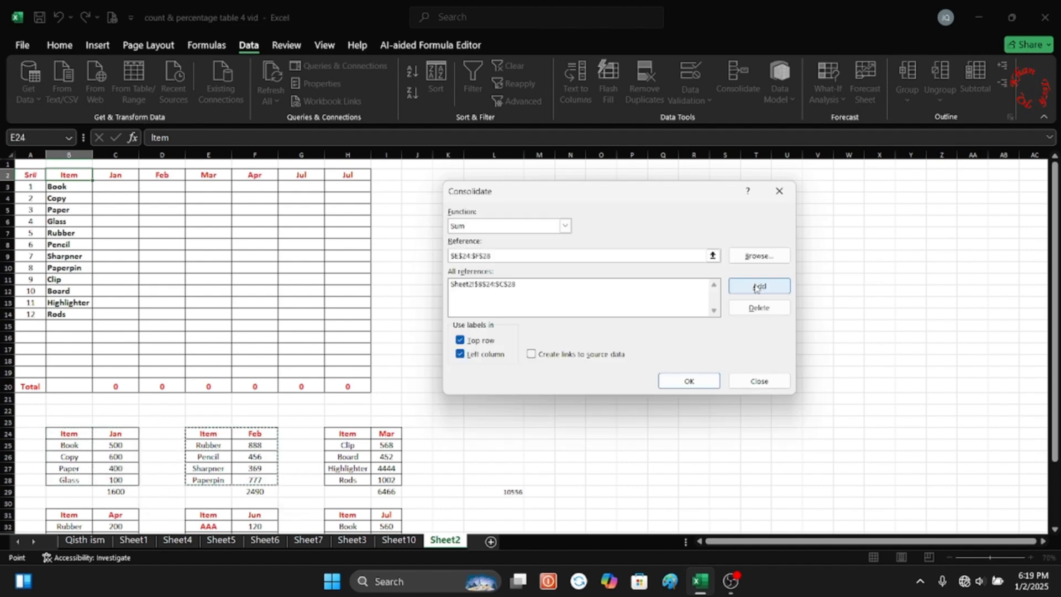
pyautogui.click(745, 287)
pyautogui.moveTo(338, 434); pyautogui.dragTo(387, 479)
pyautogui.click(745, 288)
# Add the Apr table B31:C35 and the Jul table H31:I35 to the consolidation references.
pyautogui.scroll(-4, 65, 375)
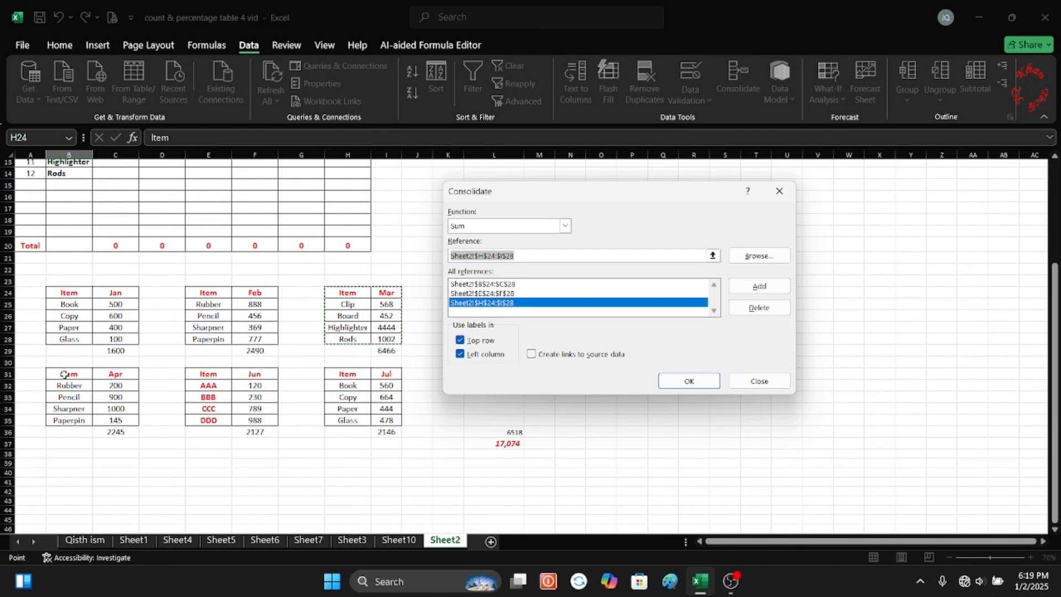
pyautogui.moveTo(65, 375); pyautogui.dragTo(120, 418)
pyautogui.click(760, 286)
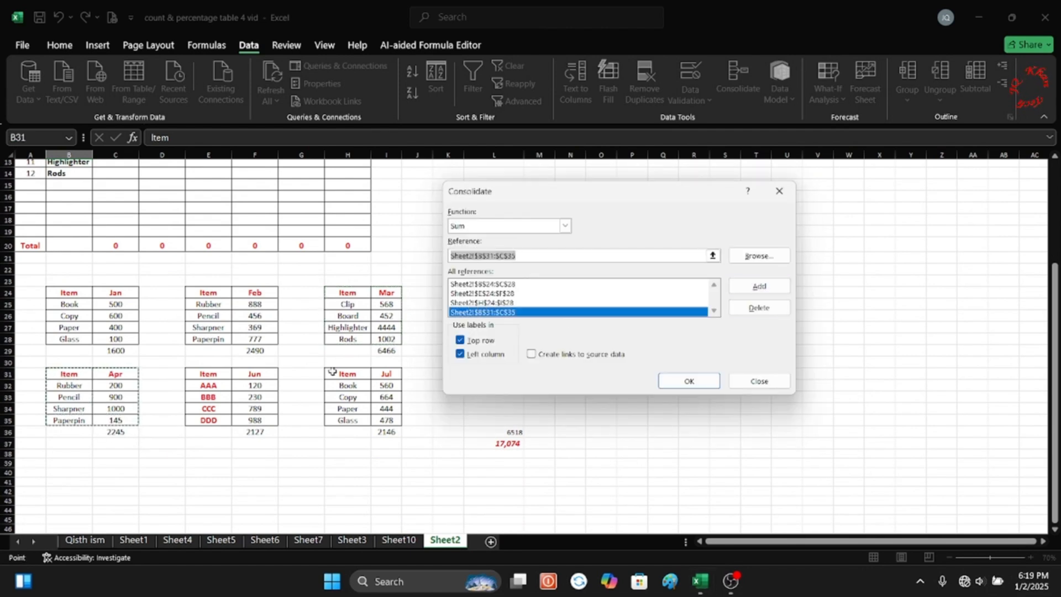
pyautogui.moveTo(333, 372); pyautogui.dragTo(387, 421)
pyautogui.click(746, 287)
# Include the Jun table E31:F35 and run the consolidation with top row and left column labels.
pyautogui.click(200, 386)
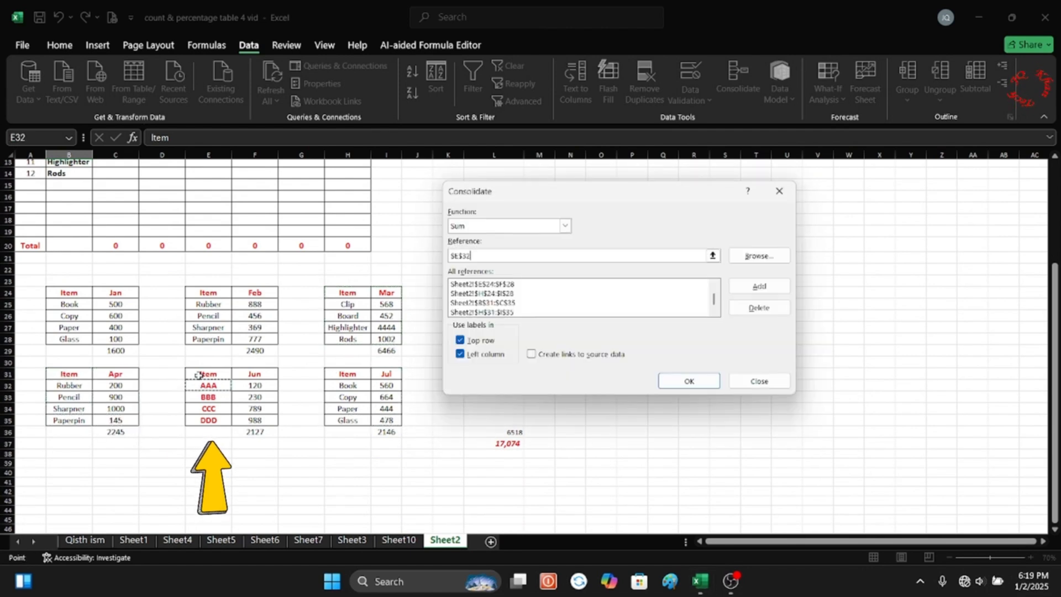
pyautogui.moveTo(200, 375); pyautogui.dragTo(239, 422)
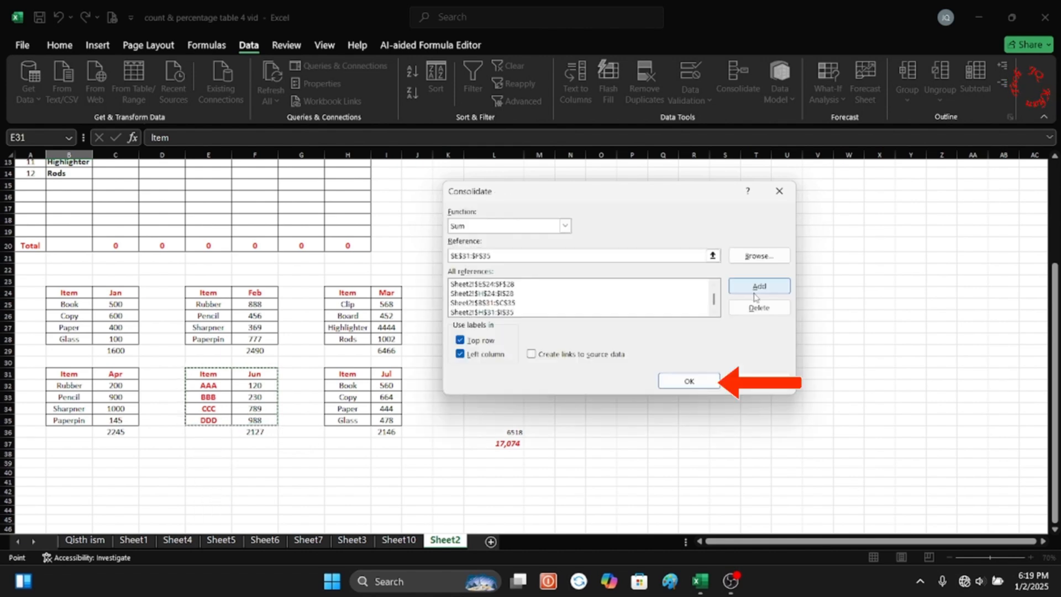
pyautogui.click(678, 383)
# Clear the old totals in C20:H20 and AutoSum each month's column from row 3 down into row 20.
pyautogui.scroll(3, 591, 374)
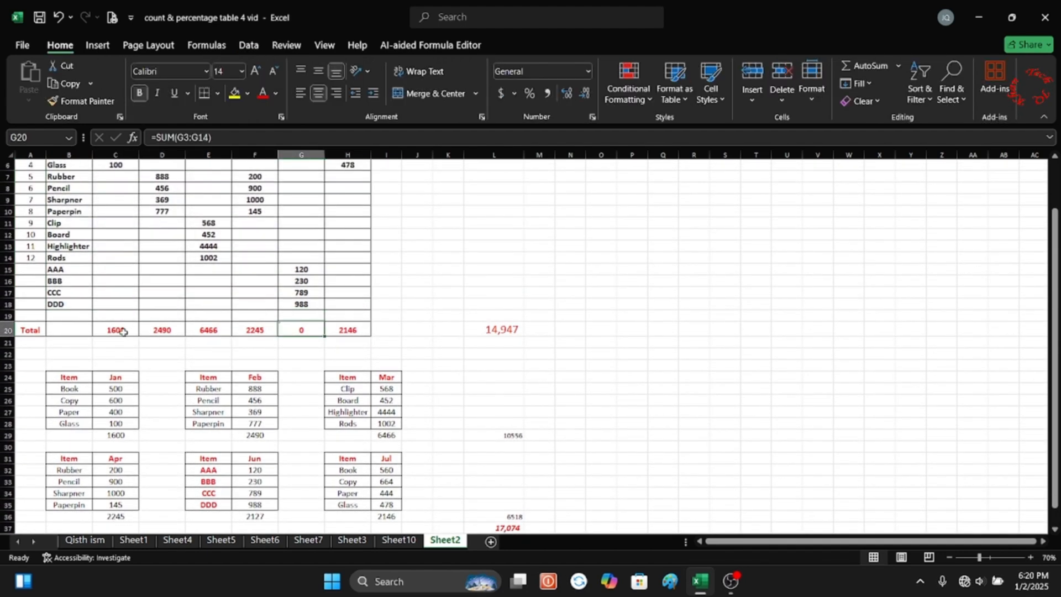
pyautogui.moveTo(123, 332); pyautogui.dragTo(343, 330)
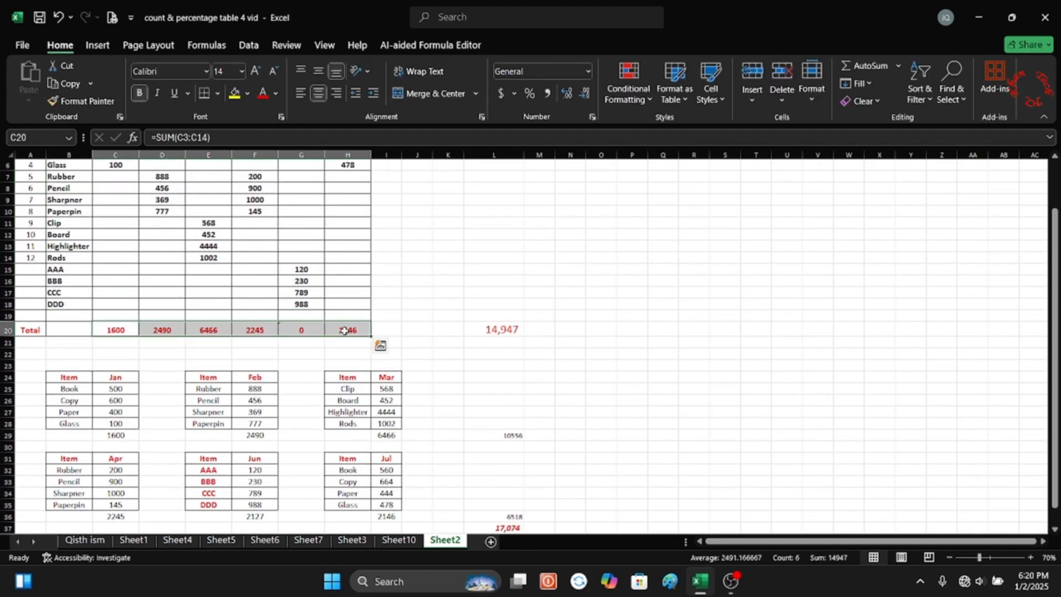
pyautogui.press('Delete')
pyautogui.scroll(2, 259, 300)
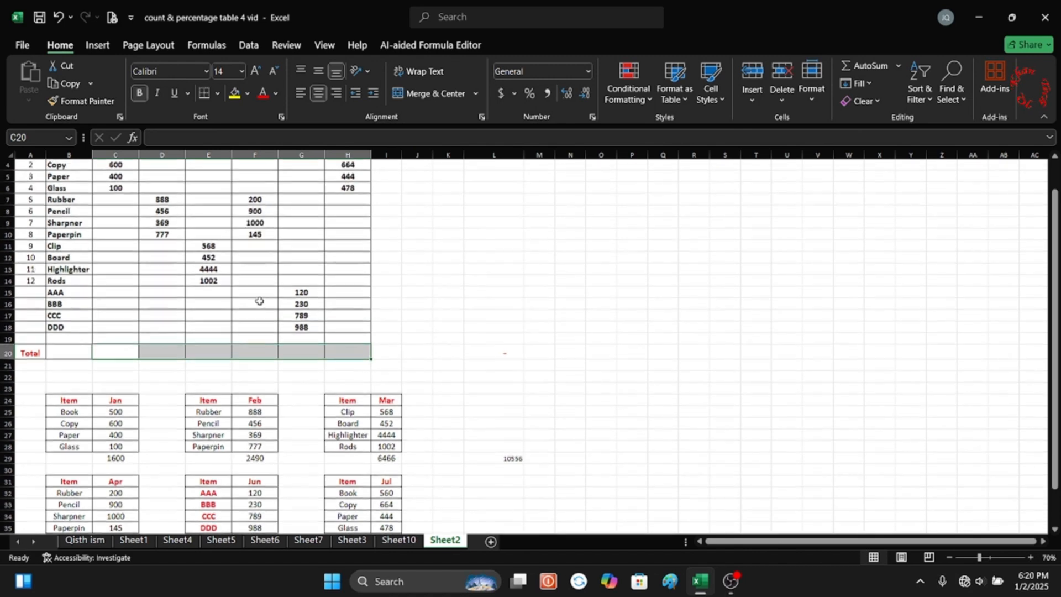
pyautogui.moveTo(101, 181); pyautogui.dragTo(366, 385)
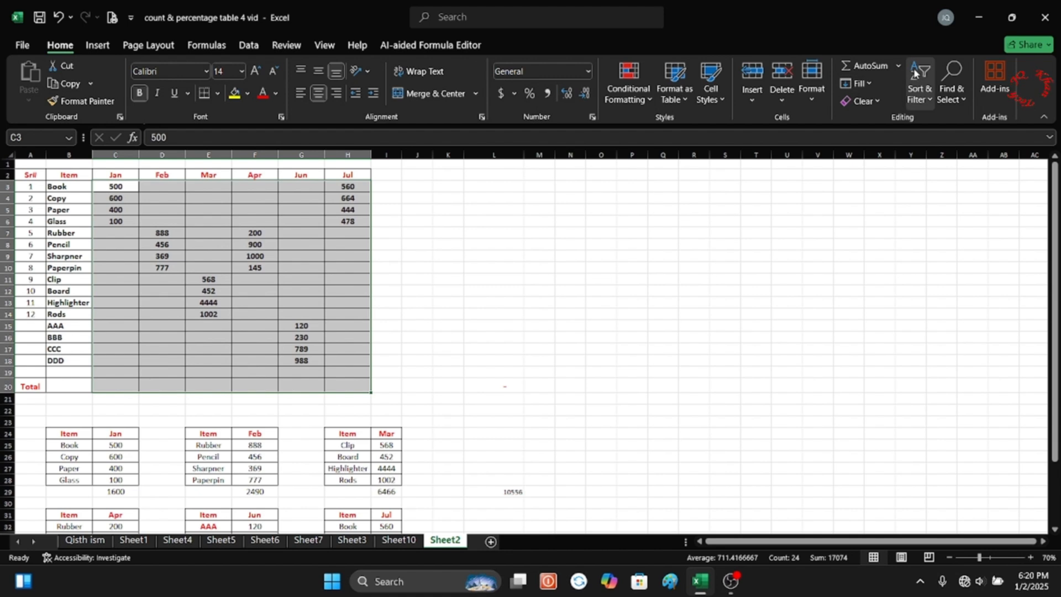
pyautogui.click(866, 67)
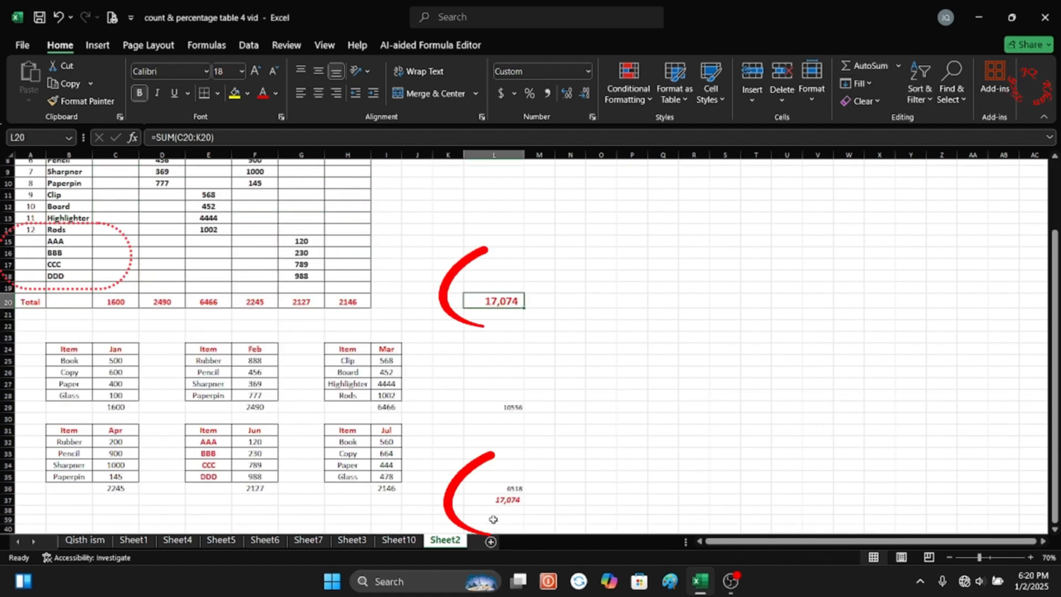
pyautogui.click(493, 500)
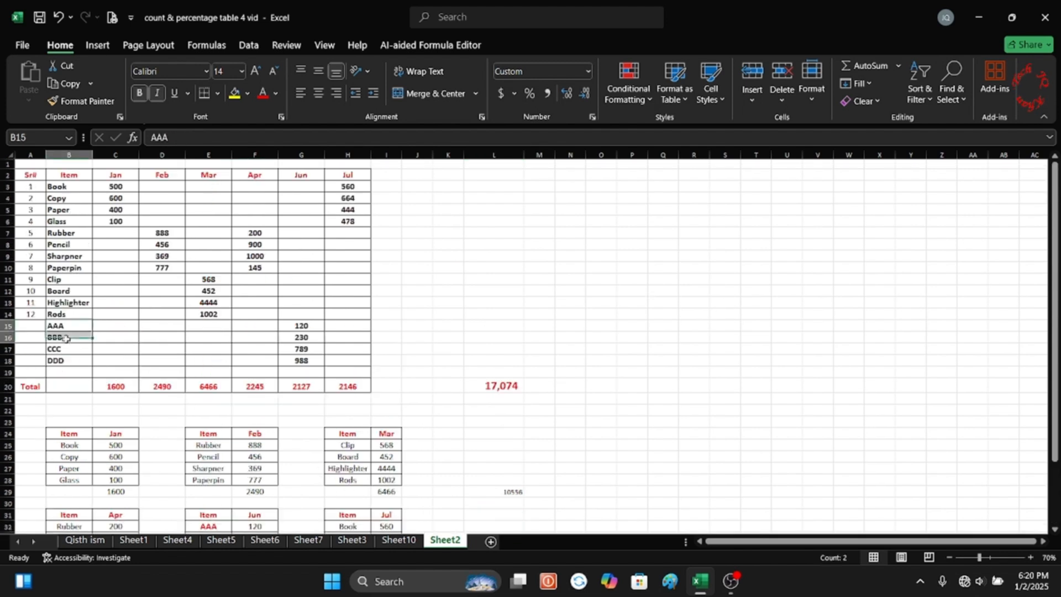
# Number the added items 13 to 16 in A15:A18 and make their numbers and names red.
pyautogui.moveTo(30, 326); pyautogui.dragTo(32, 361)
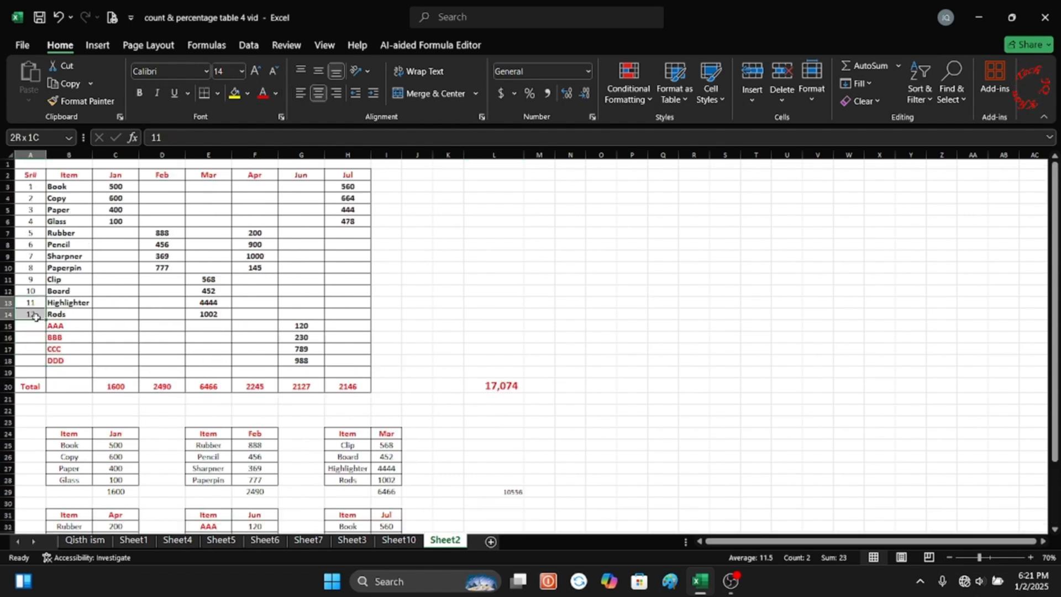
pyautogui.moveTo(45, 343); pyautogui.dragTo(46, 366)
pyautogui.moveTo(30, 326); pyautogui.dragTo(32, 360)
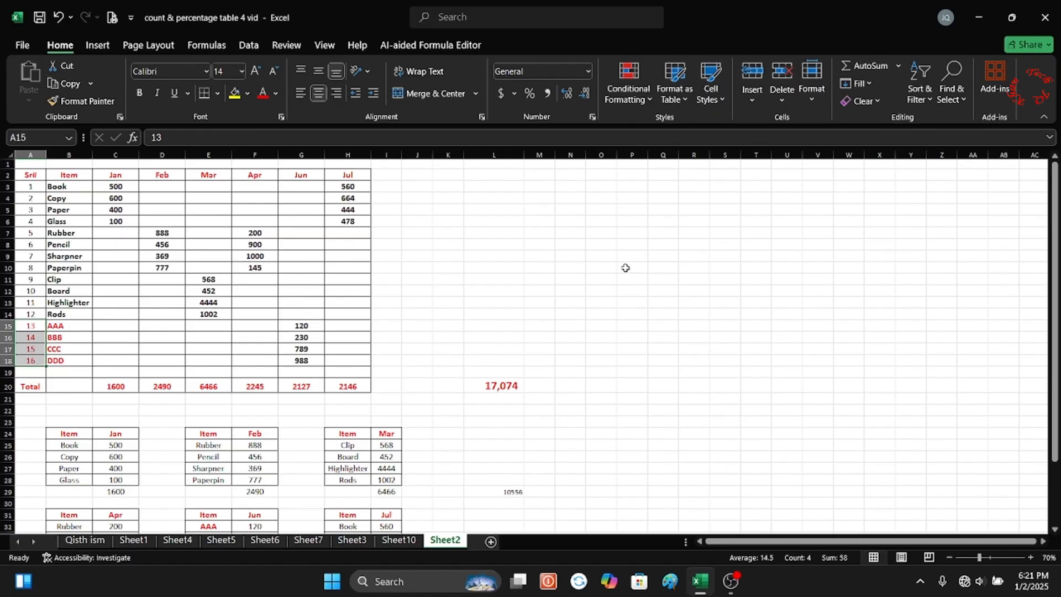
pyautogui.click(949, 88)
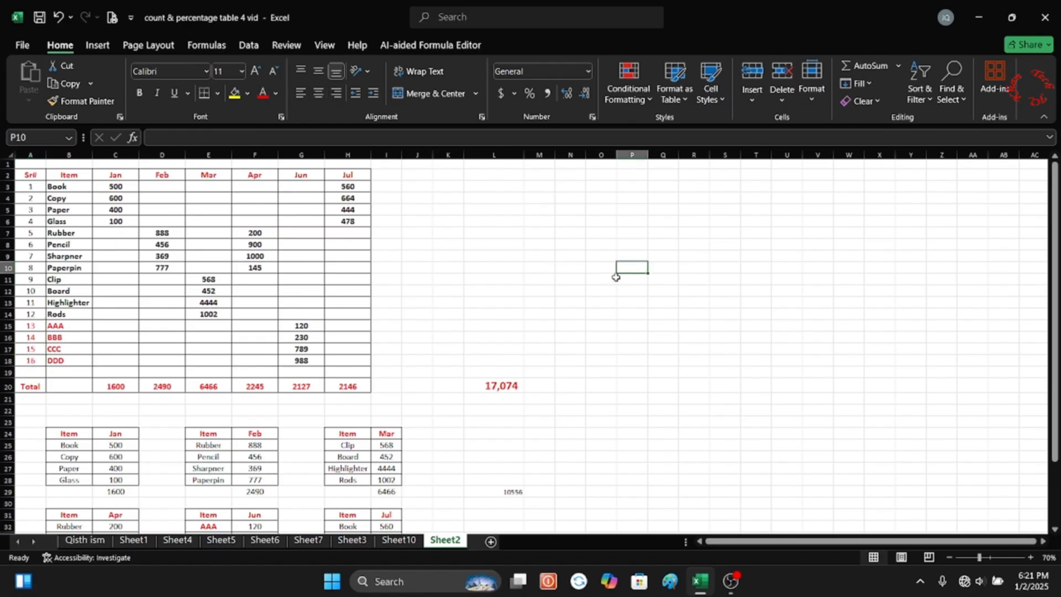
pyautogui.scroll(-3, 616, 277)
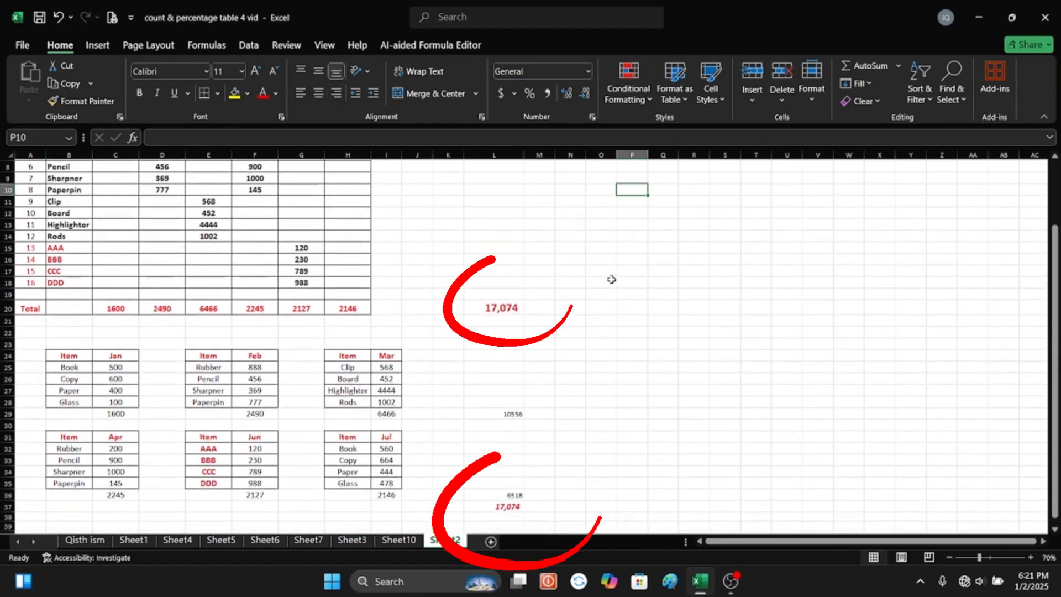